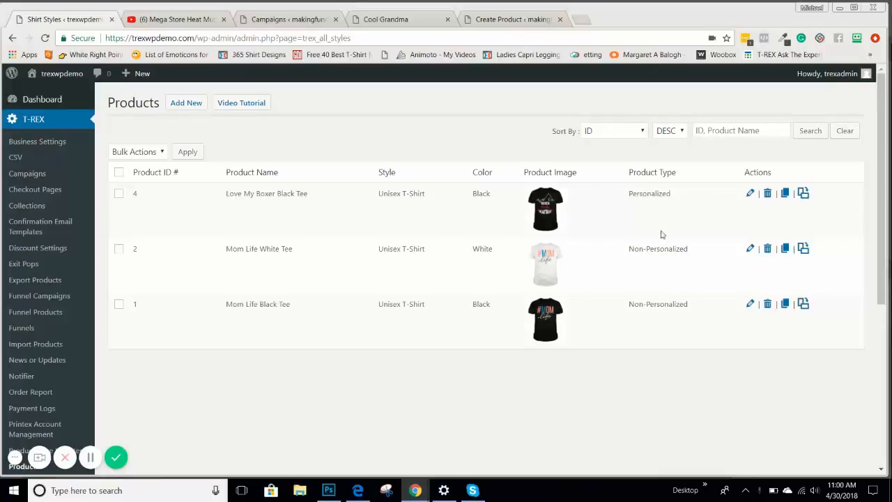
Copy the Love My Boxer Black Tee product and confirm, creating product 5
{"action": "left_click", "coordinate": [785, 195]}
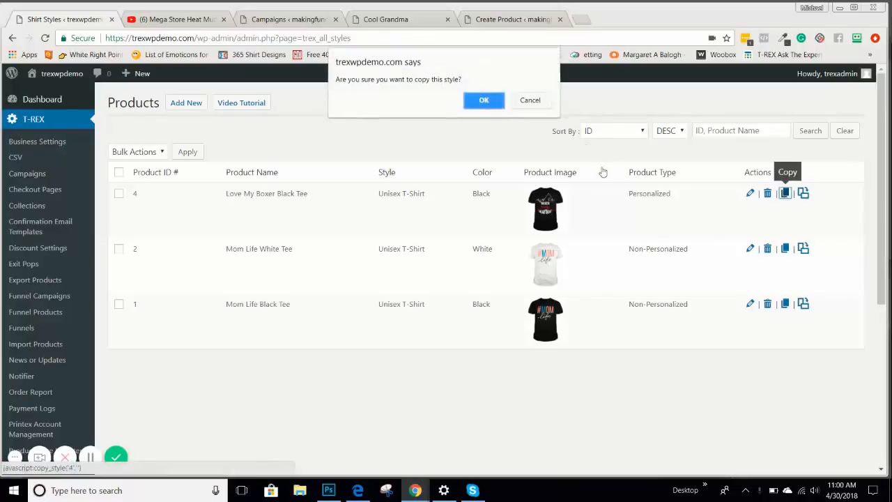
{"action": "left_click", "coordinate": [488, 100]}
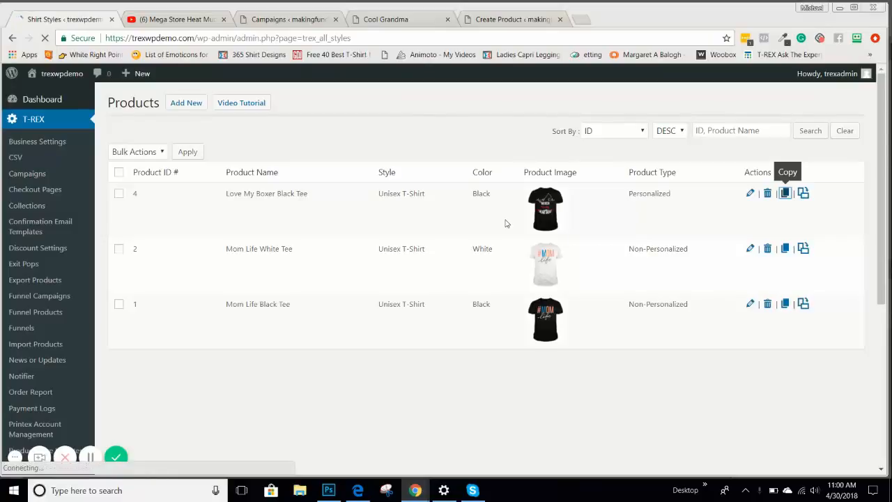
Edit the duplicate and replace its 'Dup_Love My Boxer' prefix with 'Cool Grandma'
{"action": "left_click", "coordinate": [750, 197]}
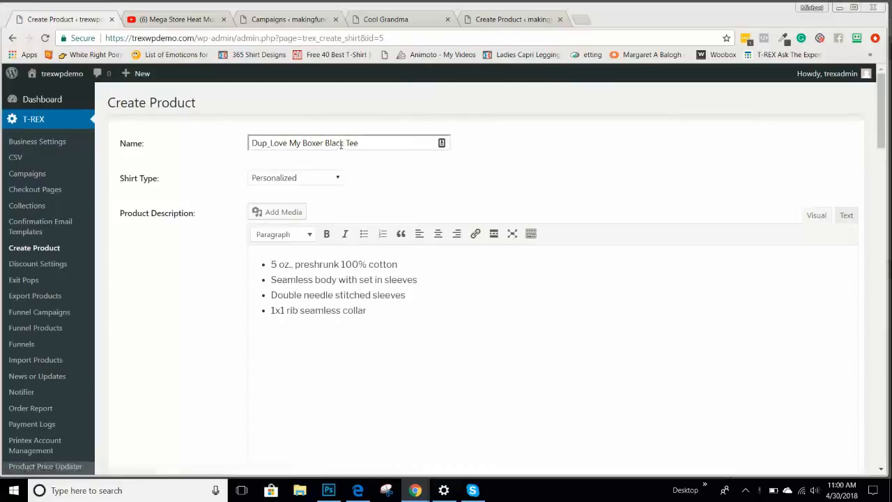
{"action": "left_click_drag", "start_coordinate": [323, 143], "coordinate": [251, 143]}
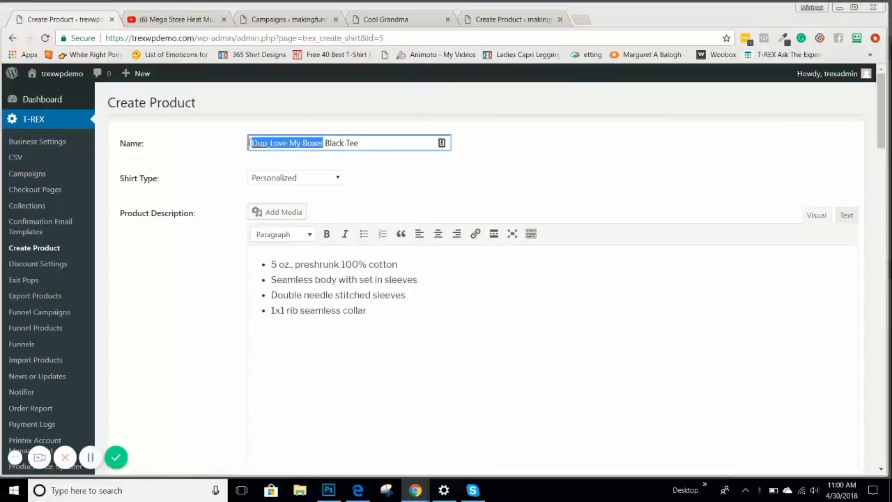
{"action": "key", "text": "BackSpace"}
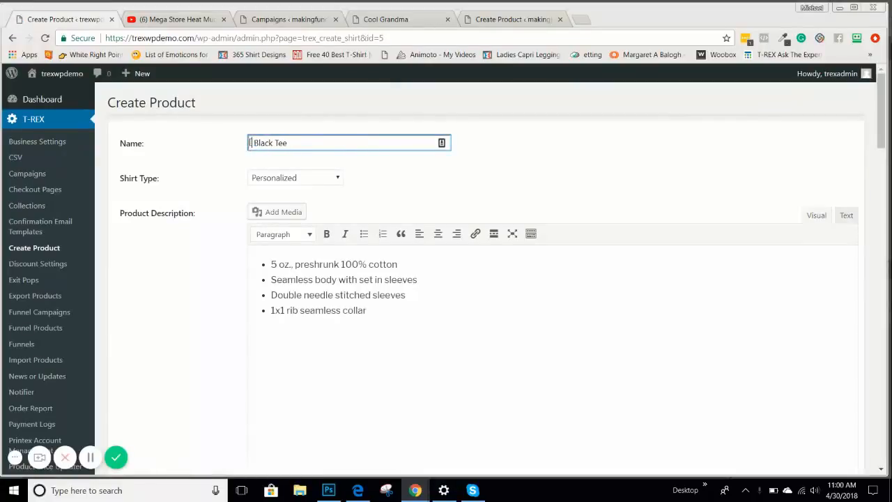
{"action": "type", "text": "Cool Grandma"}
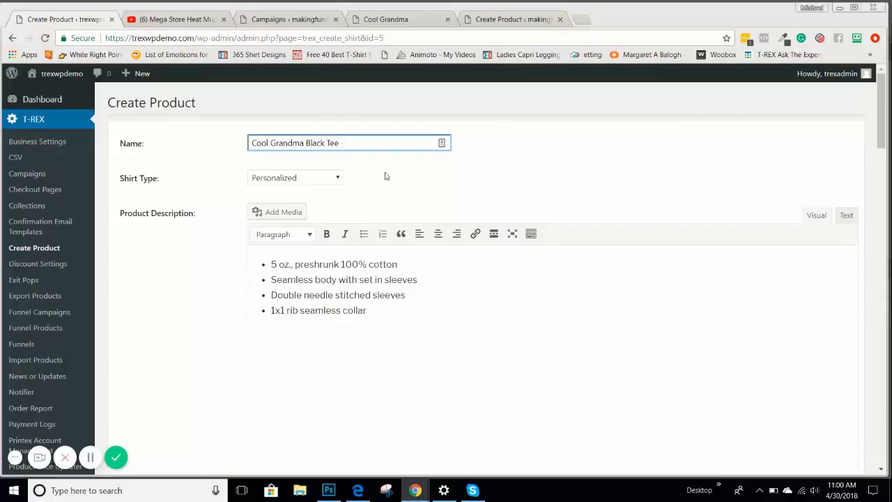
Set the Shirt Type to Manually Personalized
{"action": "left_click", "coordinate": [314, 181]}
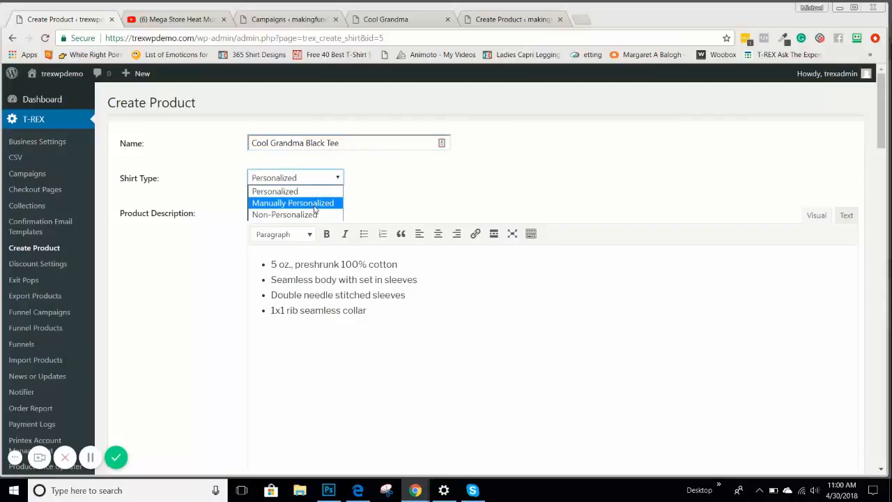
{"action": "left_click", "coordinate": [315, 206]}
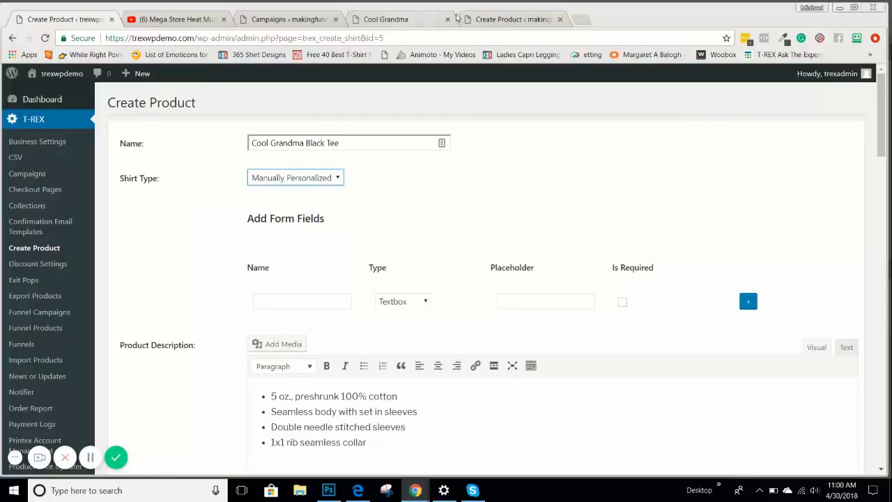
{"action": "left_click", "coordinate": [491, 19]}
{"action": "left_click", "coordinate": [412, 19]}
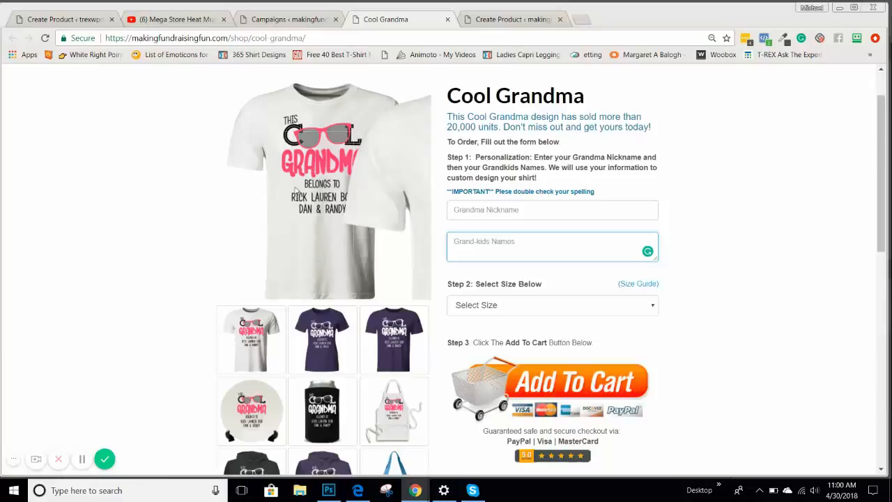
{"action": "left_click", "coordinate": [820, 170]}
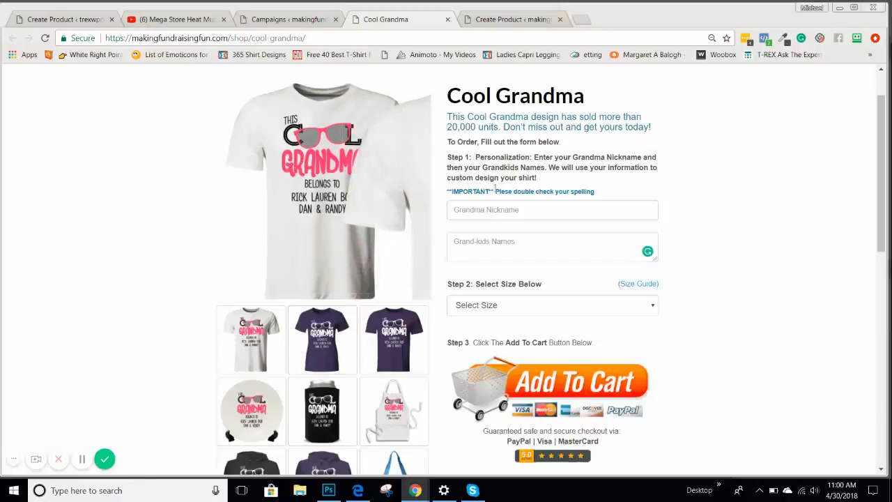
{"action": "left_click", "coordinate": [515, 213]}
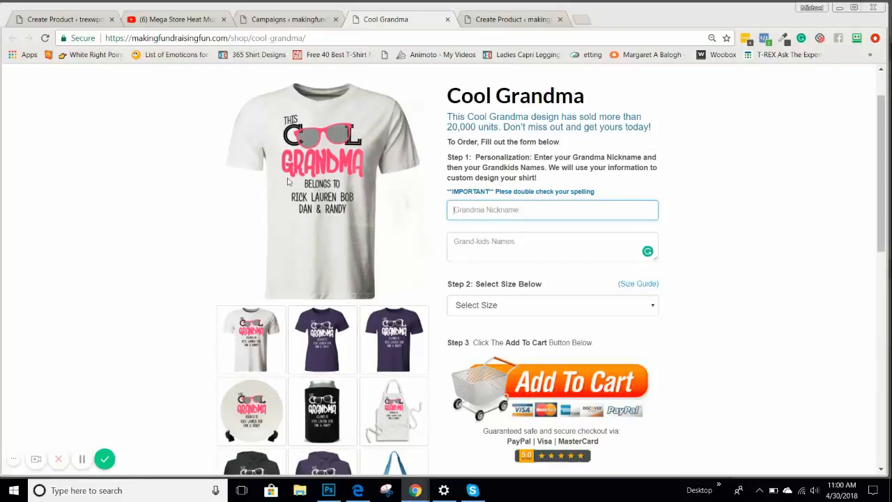
{"action": "left_click", "coordinate": [469, 241]}
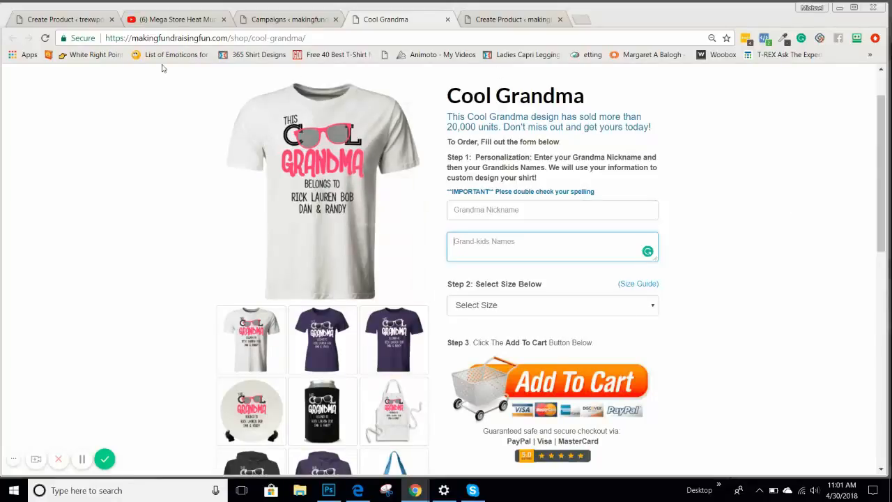
{"action": "left_click", "coordinate": [83, 21]}
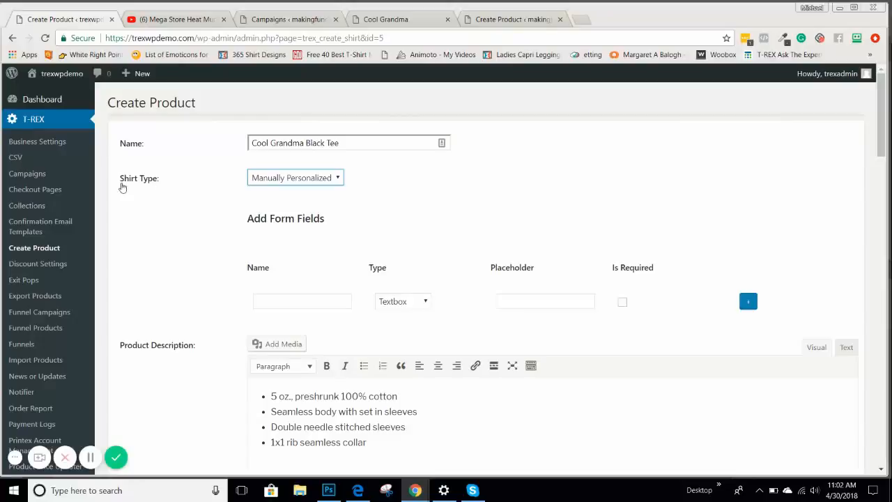
Check the live Cool Grandma page and dismiss its Facebook notification
{"action": "scroll", "coordinate": [174, 209], "scroll_direction": "down", "scroll_amount": 1}
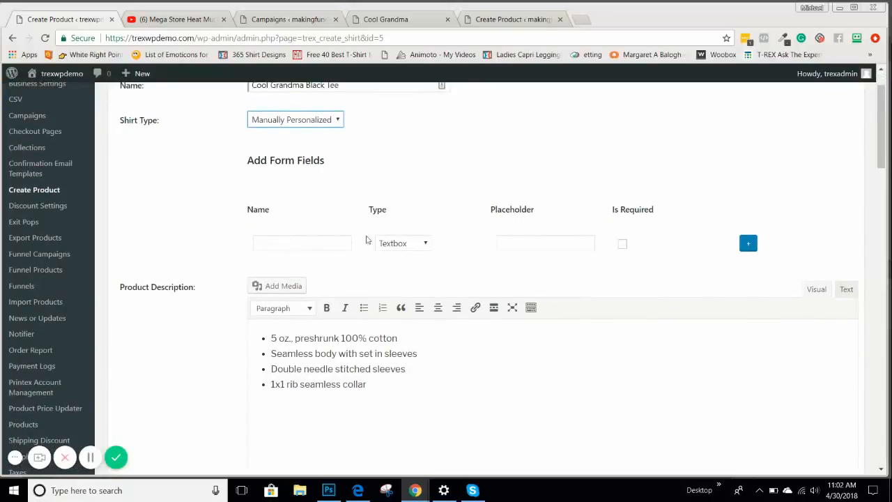
{"action": "left_click", "coordinate": [511, 20]}
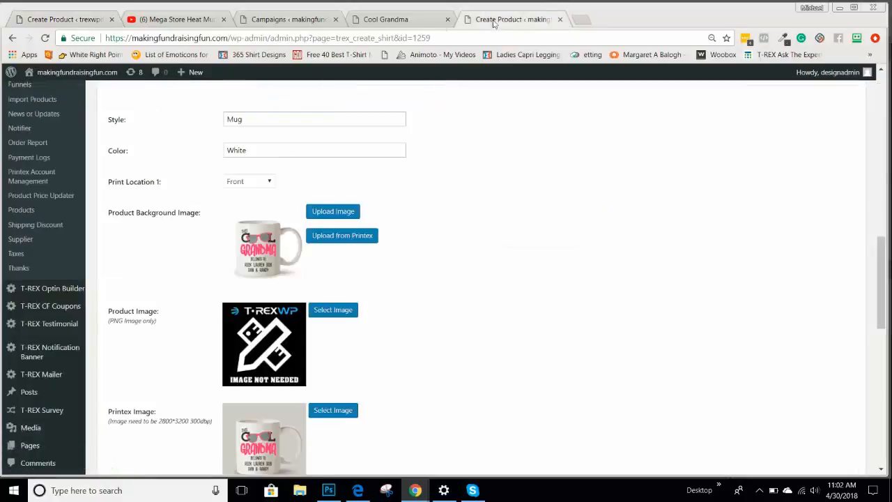
{"action": "left_click", "coordinate": [427, 21]}
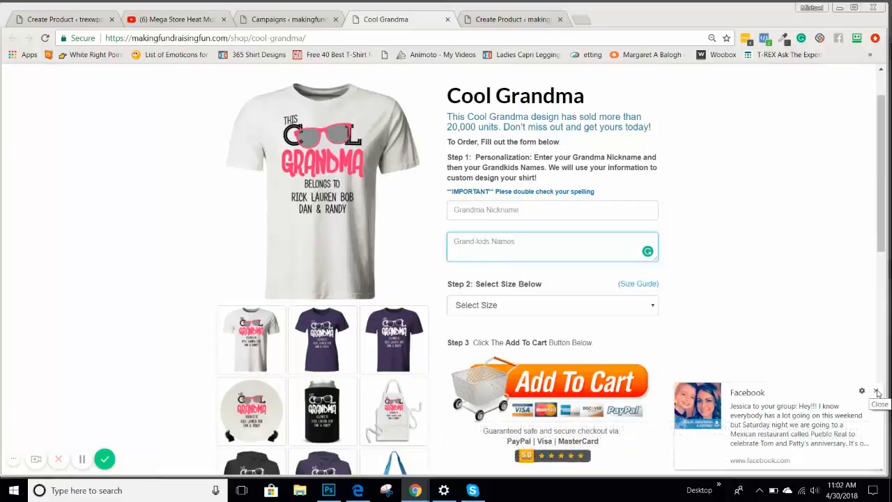
{"action": "left_click", "coordinate": [878, 394]}
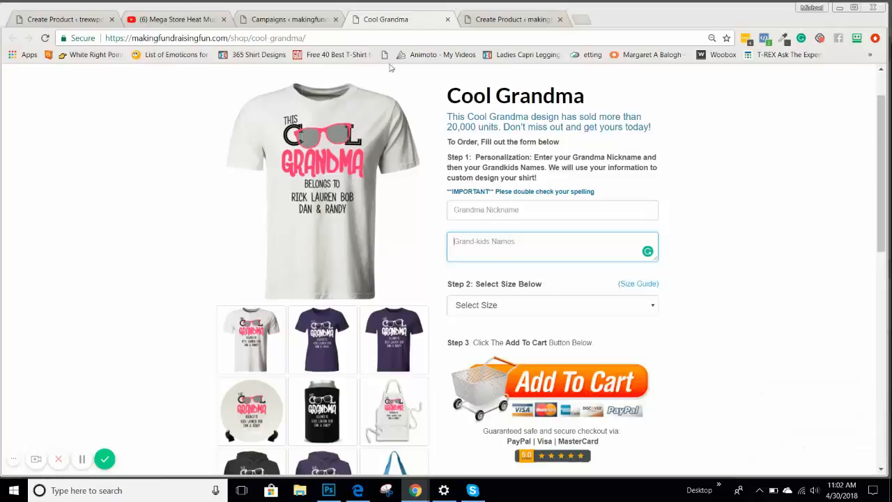
{"action": "left_click", "coordinate": [70, 21]}
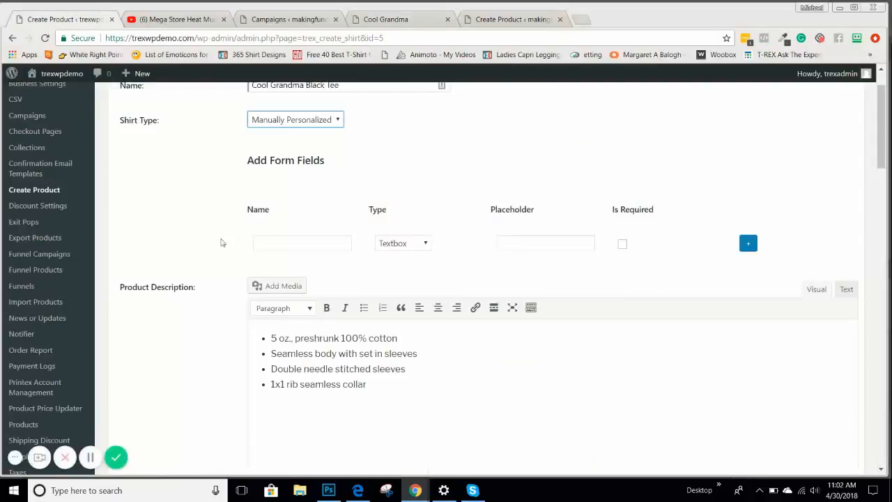
Name the first form field 'Grandma Nickname', matching the live Cool Grandma page
{"action": "left_click", "coordinate": [265, 240]}
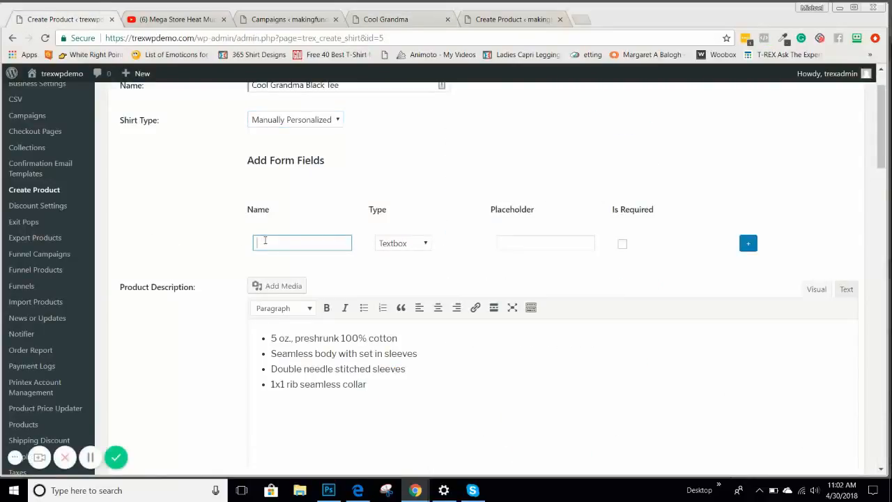
{"action": "type", "text": "Grandma nickname"}
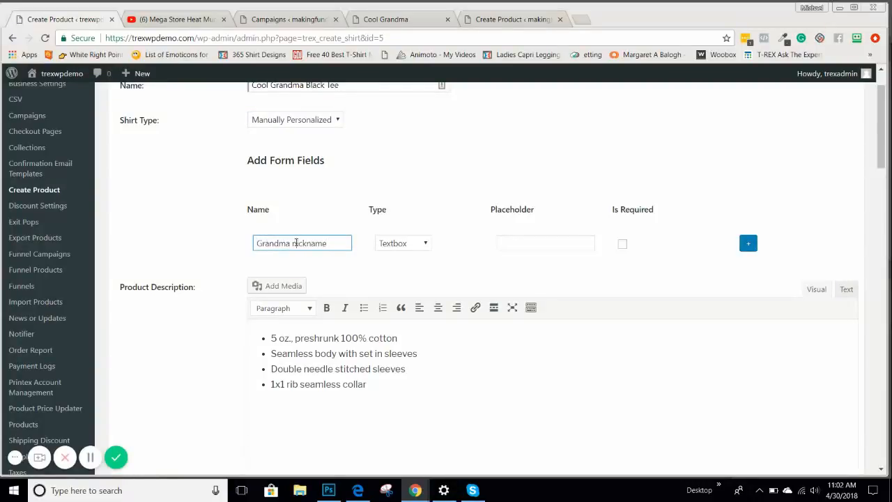
{"action": "double_click", "coordinate": [297, 242]}
{"action": "type", "text": "Nickname"}
{"action": "left_click", "coordinate": [513, 21]}
{"action": "left_click", "coordinate": [426, 21]}
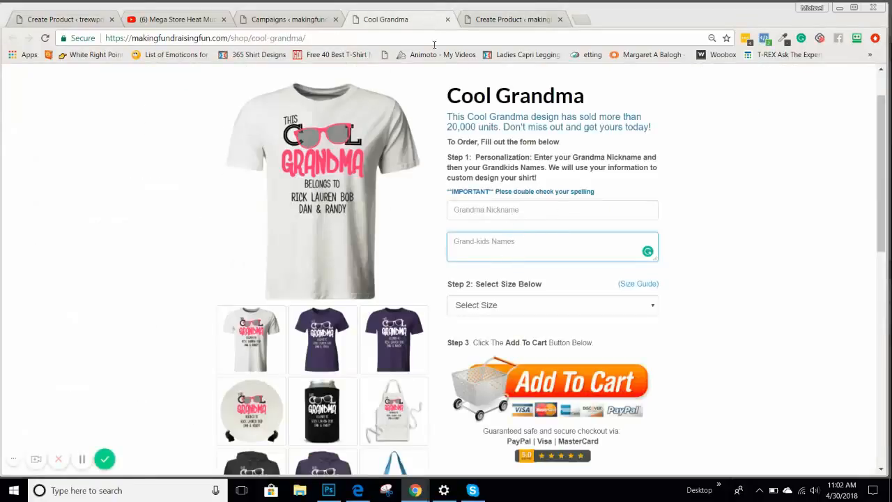
{"action": "left_click", "coordinate": [70, 21]}
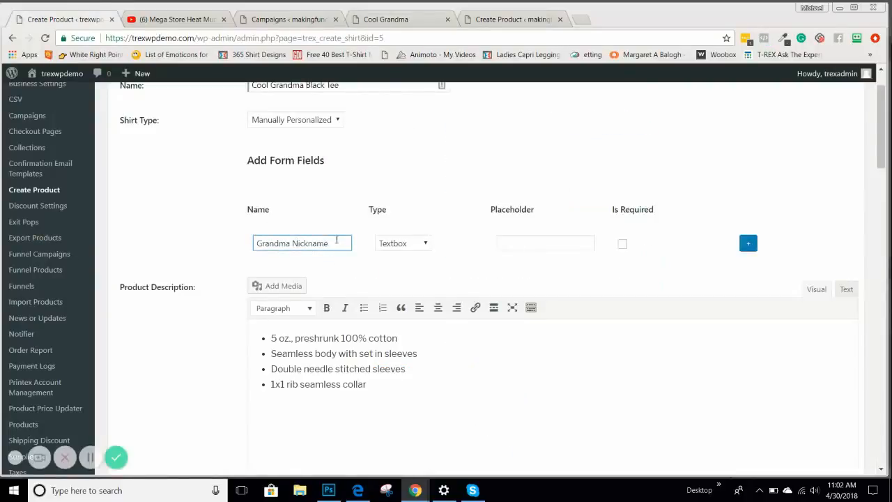
Give the field placeholder 'Grandma Nickname', mark it required, and add it
{"action": "left_click_drag", "start_coordinate": [341, 243], "coordinate": [234, 247]}
{"action": "key", "text": "ctrl+c"}
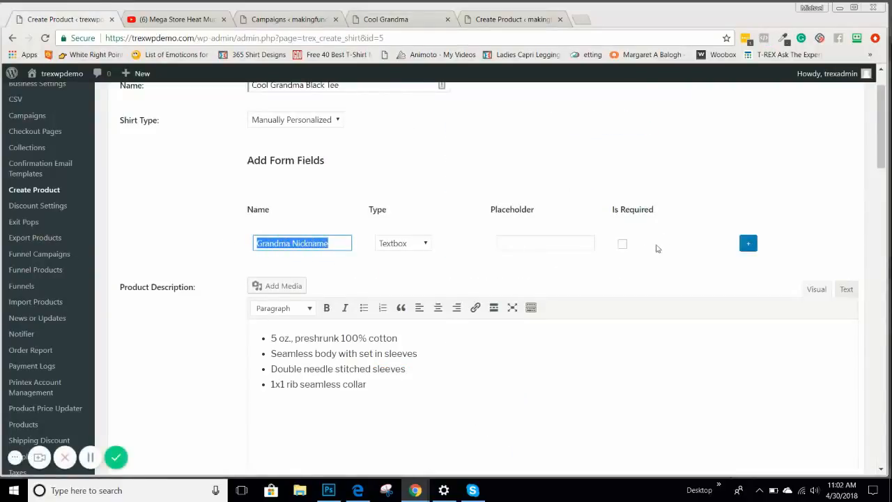
{"action": "left_click", "coordinate": [538, 241]}
{"action": "key", "text": "ctrl+v"}
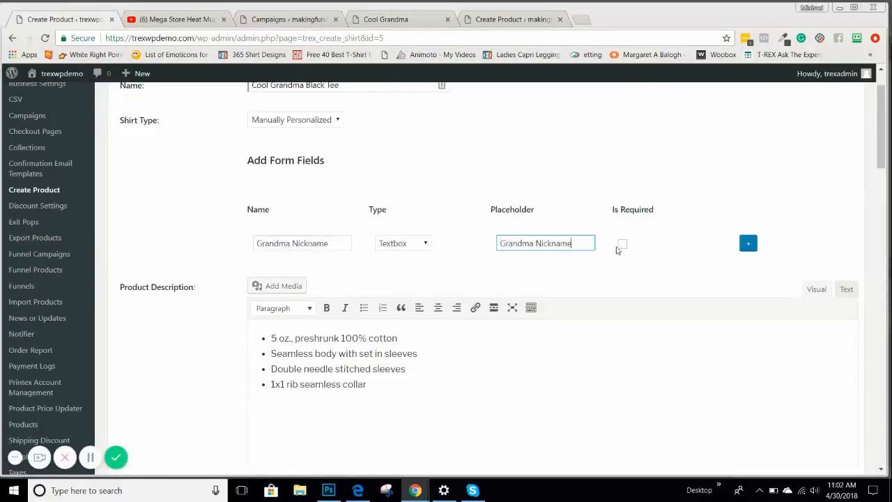
{"action": "left_click", "coordinate": [623, 247]}
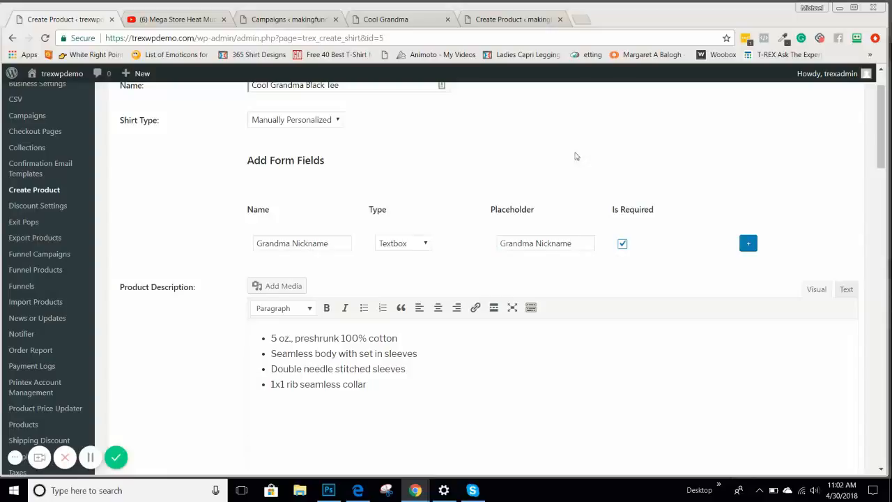
{"action": "left_click", "coordinate": [749, 243]}
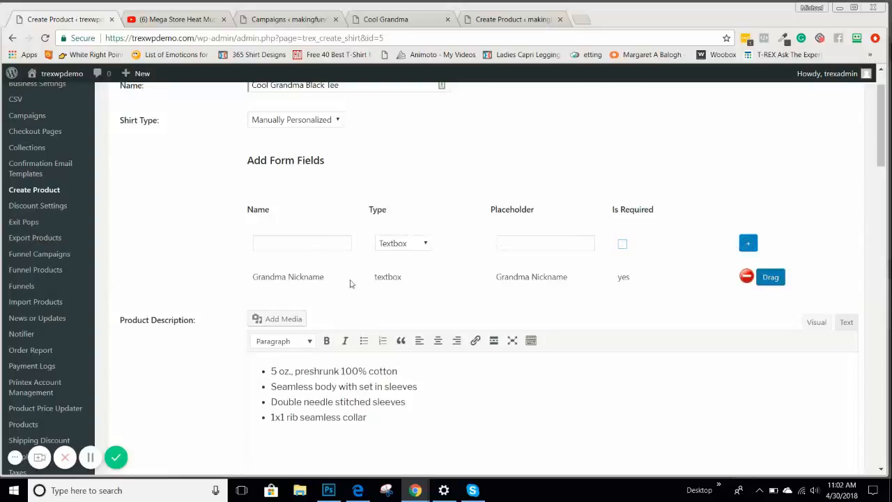
Enter a required field named 'Grand-kids Names' with the same placeholder
{"action": "left_click", "coordinate": [291, 241]}
{"action": "type", "text": "Gran"}
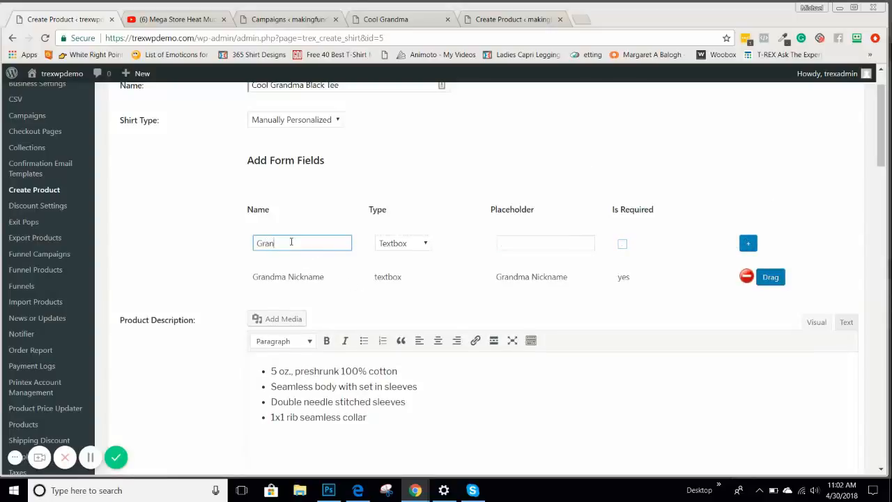
{"action": "type", "text": "d-kids Names"}
{"action": "left_click_drag", "start_coordinate": [321, 244], "coordinate": [226, 249]}
{"action": "key", "text": "ctrl+c"}
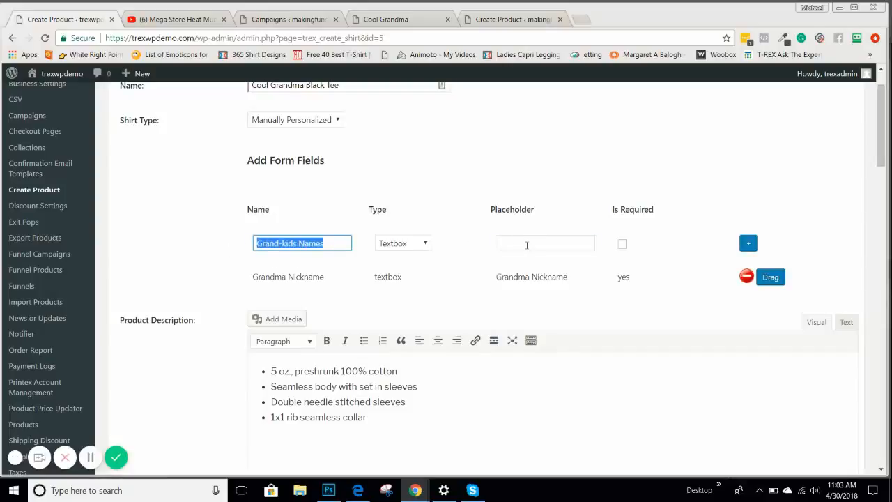
{"action": "left_click", "coordinate": [524, 244]}
{"action": "key", "text": "ctrl+v"}
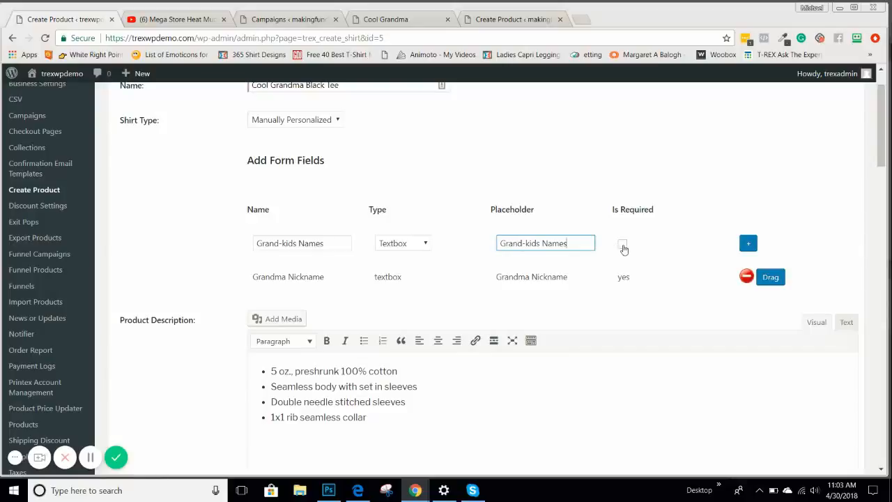
{"action": "left_click", "coordinate": [622, 245]}
Set the Grand-kids Names field type to Textarea
{"action": "left_click", "coordinate": [413, 248]}
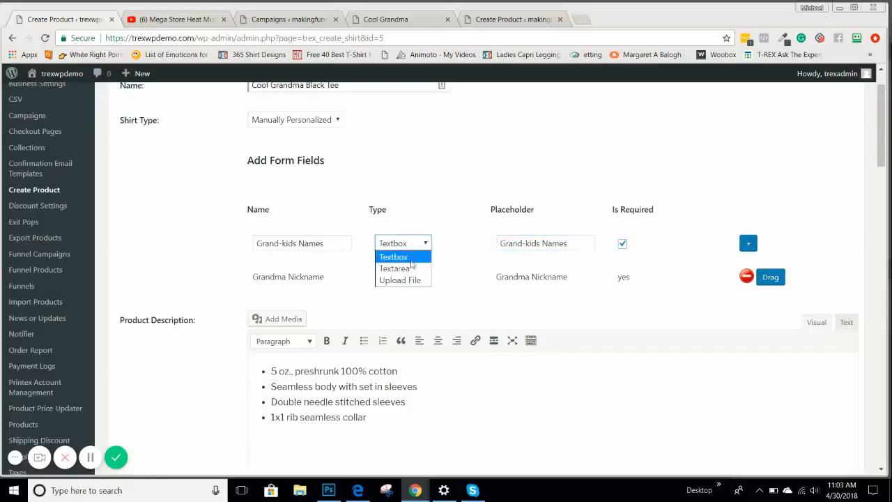
{"action": "left_click", "coordinate": [412, 266]}
{"action": "left_click", "coordinate": [408, 250]}
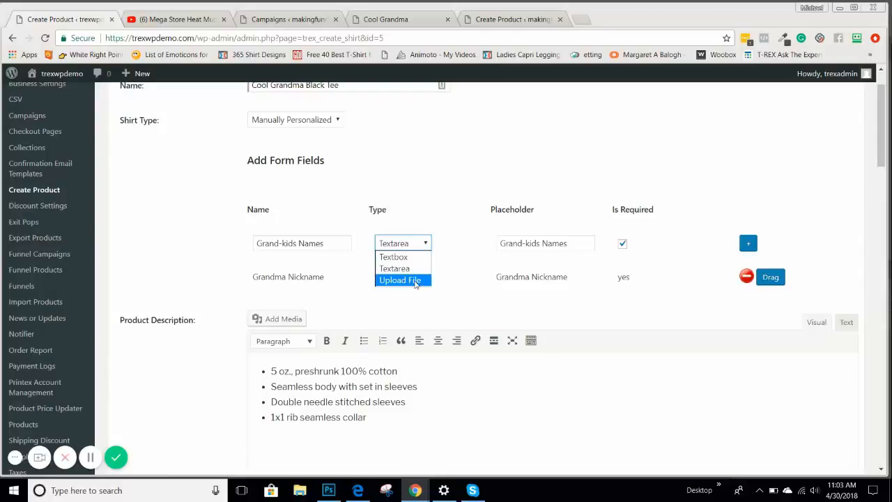
{"action": "left_click", "coordinate": [354, 296]}
{"action": "left_click", "coordinate": [404, 246]}
{"action": "left_click", "coordinate": [403, 271]}
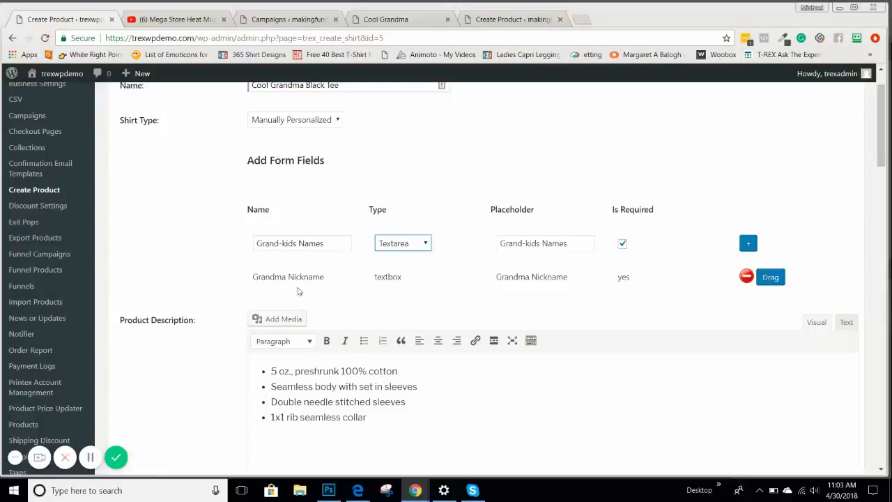
Compare against the live Cool Grandma page, then add the Grand-kids Names field
{"action": "left_click", "coordinate": [518, 21]}
{"action": "left_click", "coordinate": [410, 21]}
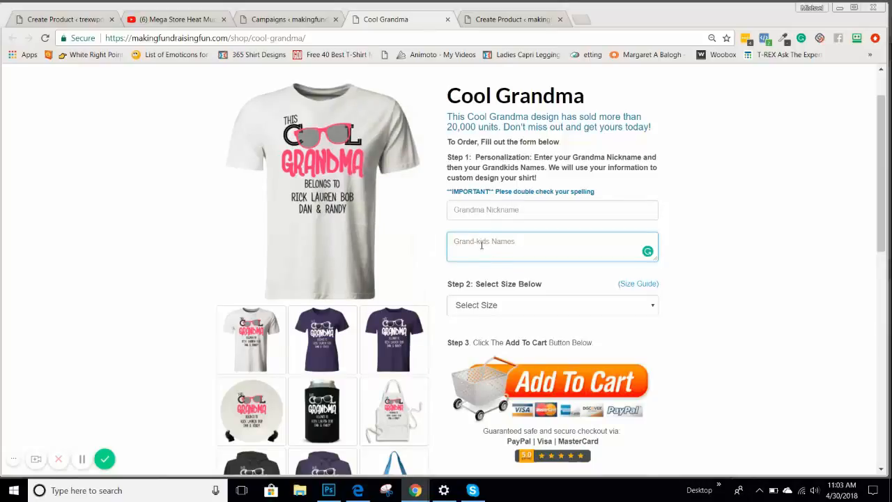
{"action": "left_click", "coordinate": [75, 19]}
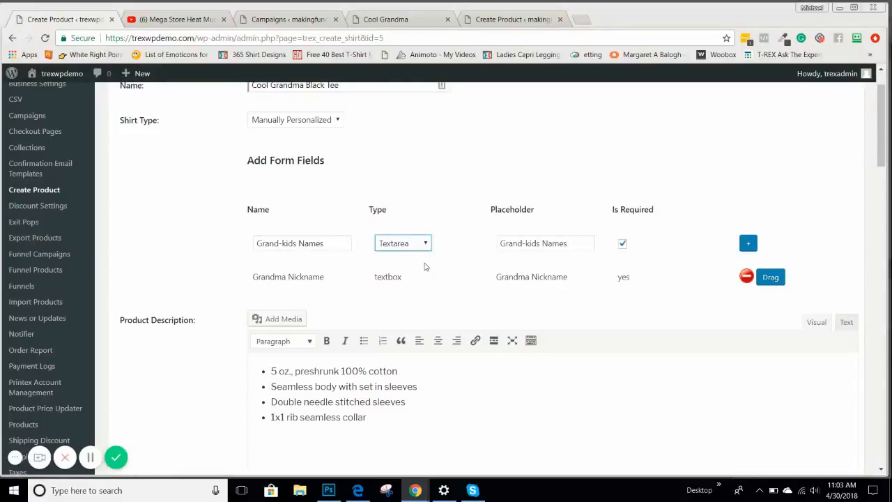
{"action": "left_click", "coordinate": [748, 244]}
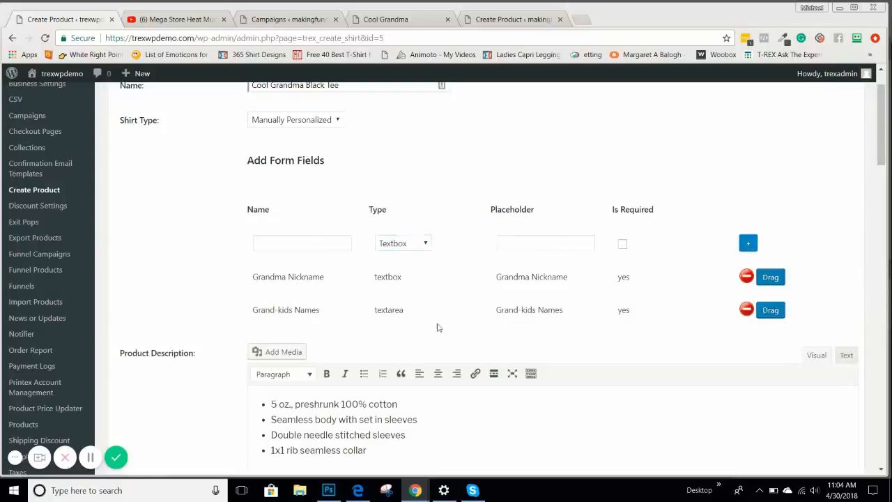
{"action": "left_click_drag", "start_coordinate": [268, 278], "coordinate": [329, 274]}
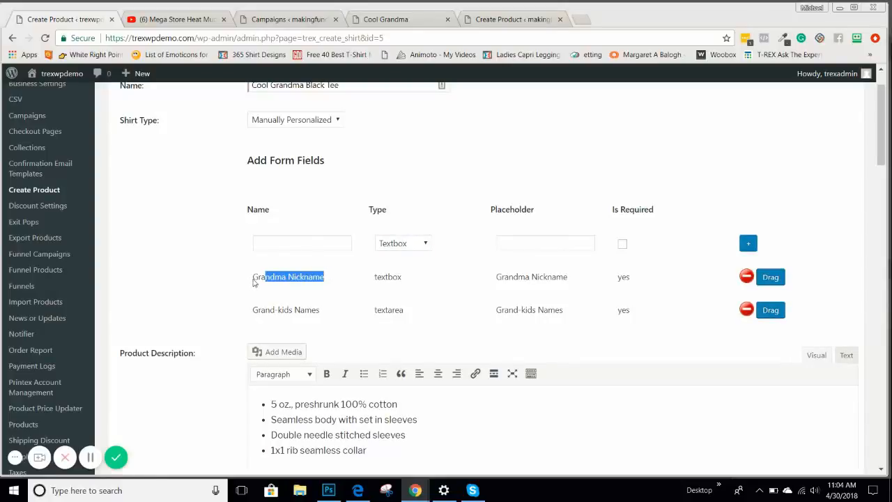
{"action": "left_click", "coordinate": [509, 19]}
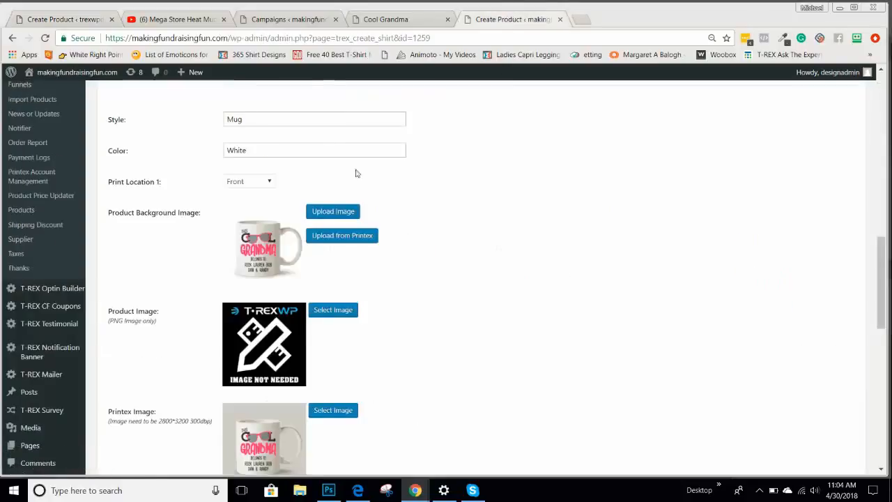
{"action": "left_click", "coordinate": [399, 20]}
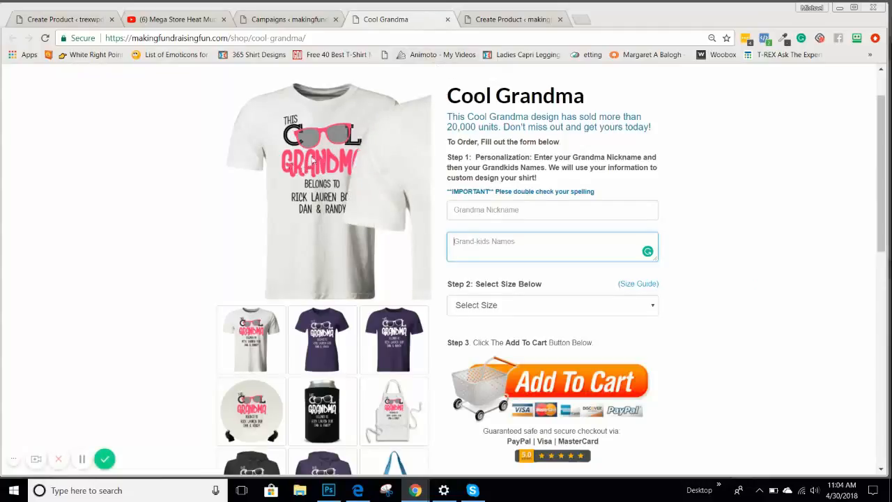
{"action": "left_click", "coordinate": [504, 210]}
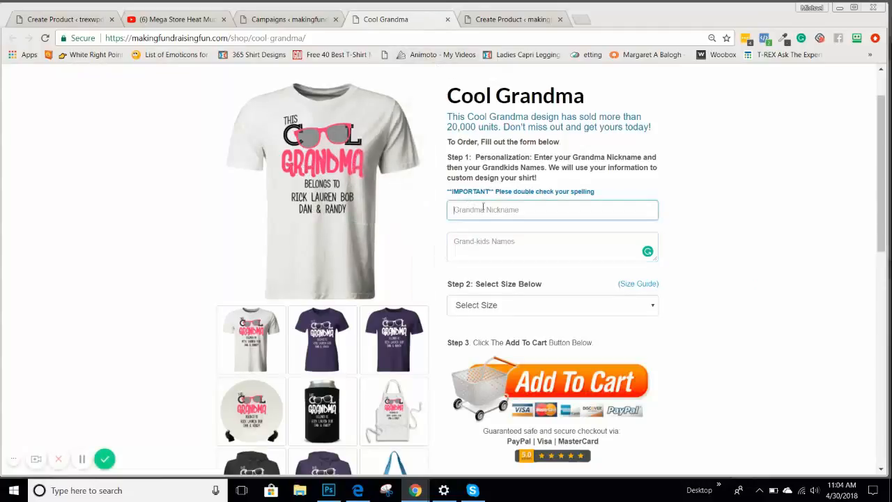
{"action": "left_click", "coordinate": [494, 242]}
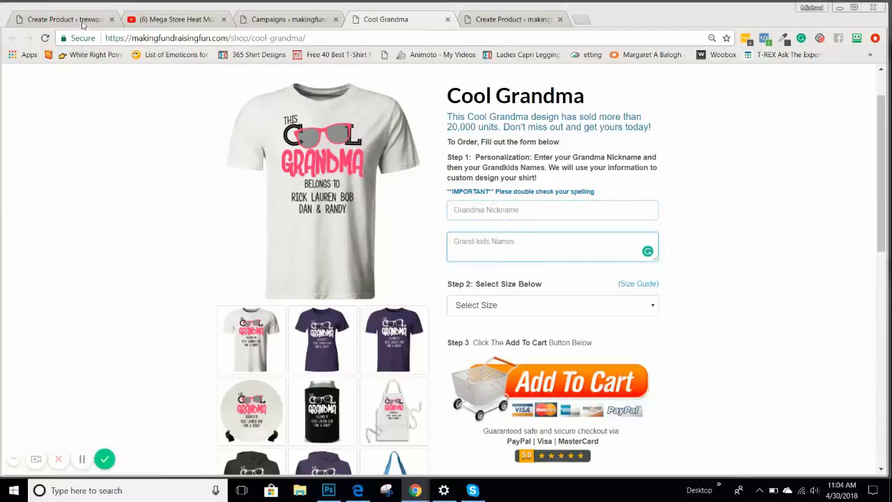
{"action": "left_click", "coordinate": [83, 20]}
{"action": "scroll", "coordinate": [149, 184], "scroll_direction": "down", "scroll_amount": 5}
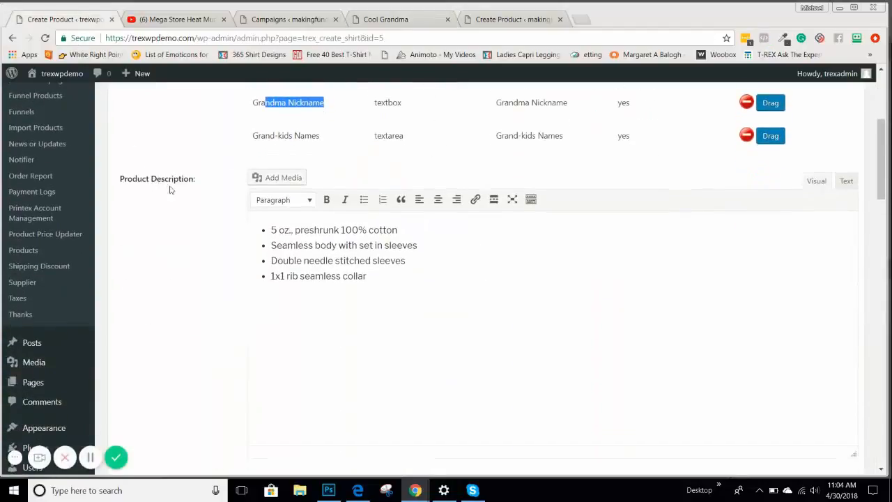
Check the Supplier Email choices, leaving PrintTech selected
{"action": "scroll", "coordinate": [196, 201], "scroll_direction": "down", "scroll_amount": 2}
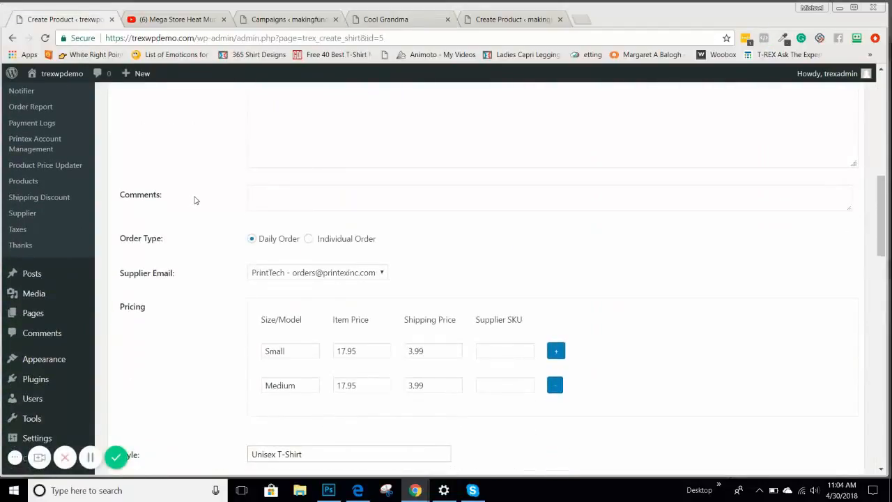
{"action": "left_click", "coordinate": [281, 275]}
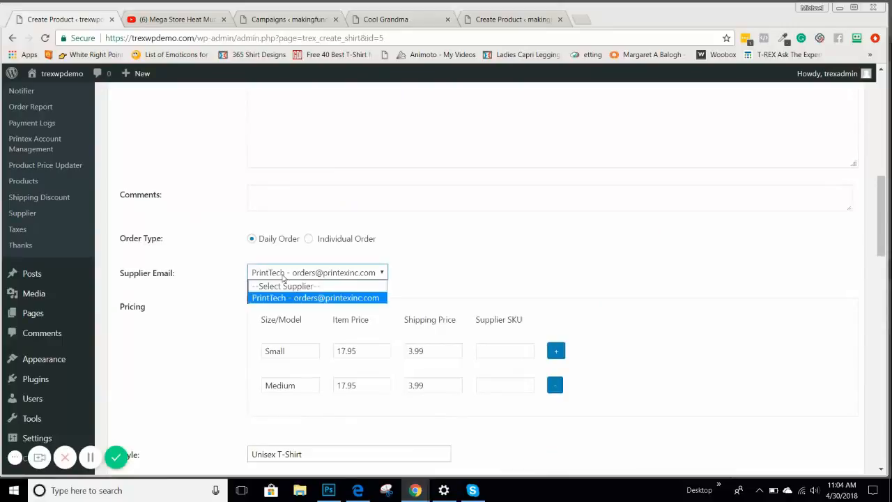
{"action": "left_click", "coordinate": [430, 268]}
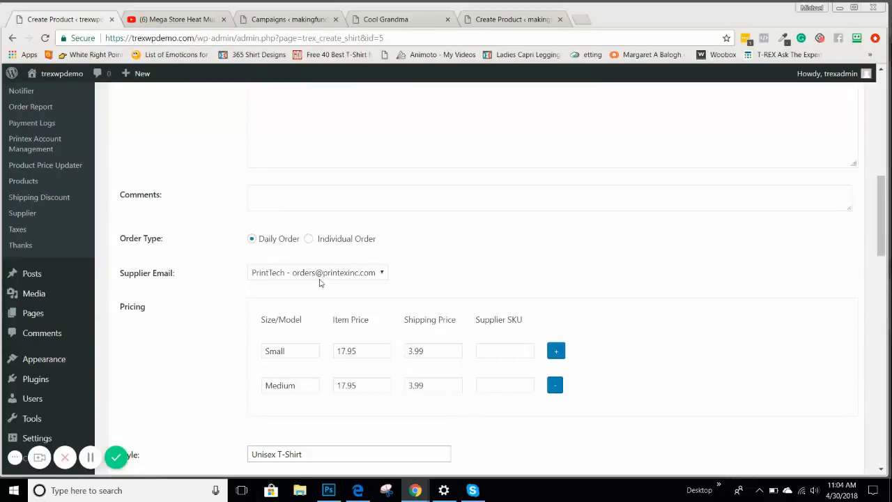
Open the T-REX Supplier page in a new browser tab
{"action": "scroll", "coordinate": [698, 286], "scroll_direction": "down", "scroll_amount": 2}
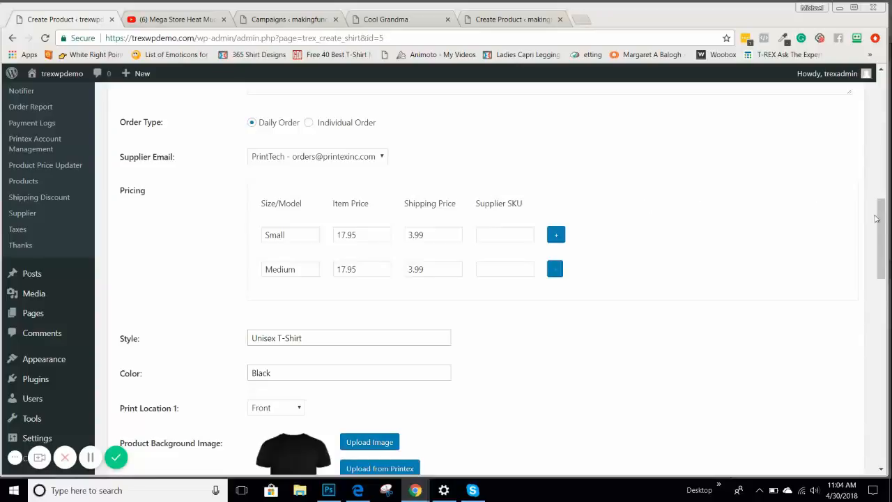
{"action": "left_click_drag", "start_coordinate": [880, 224], "coordinate": [863, 415]}
{"action": "scroll", "coordinate": [789, 223], "scroll_direction": "up", "scroll_amount": 2}
{"action": "scroll", "coordinate": [788, 228], "scroll_direction": "up", "scroll_amount": 1}
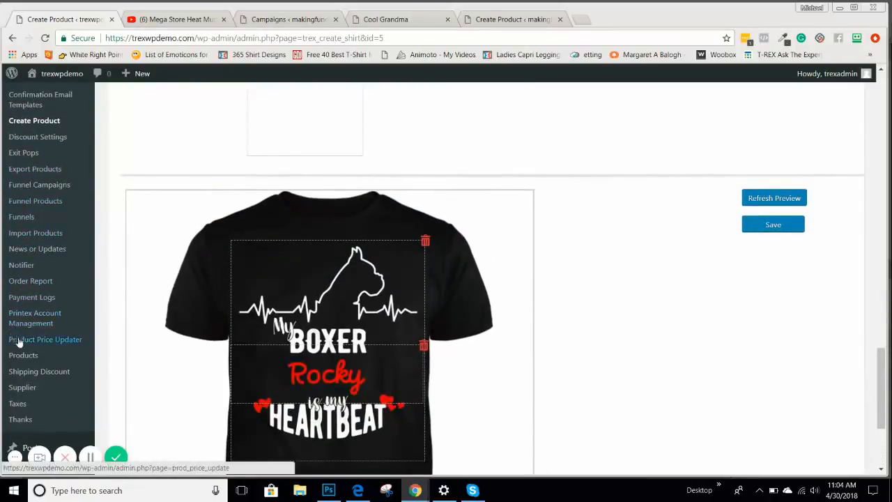
{"action": "scroll", "coordinate": [25, 354], "scroll_direction": "up", "scroll_amount": 1}
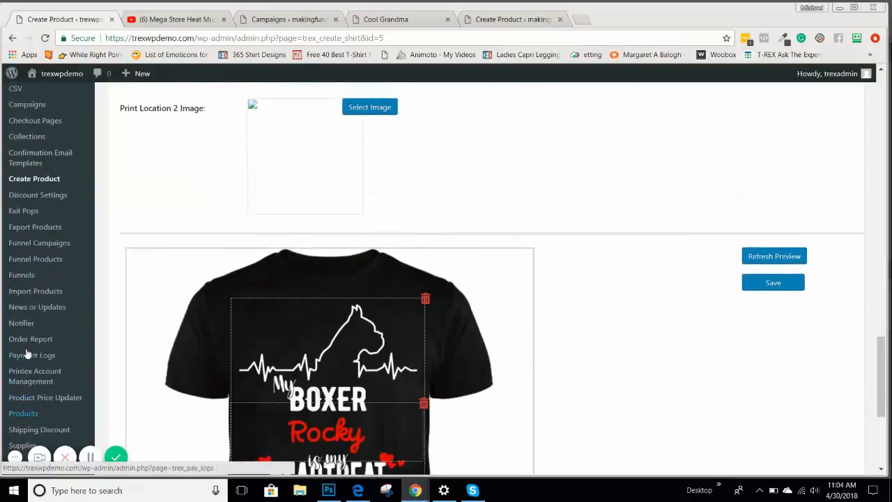
{"action": "scroll", "coordinate": [27, 317], "scroll_direction": "down", "scroll_amount": 1}
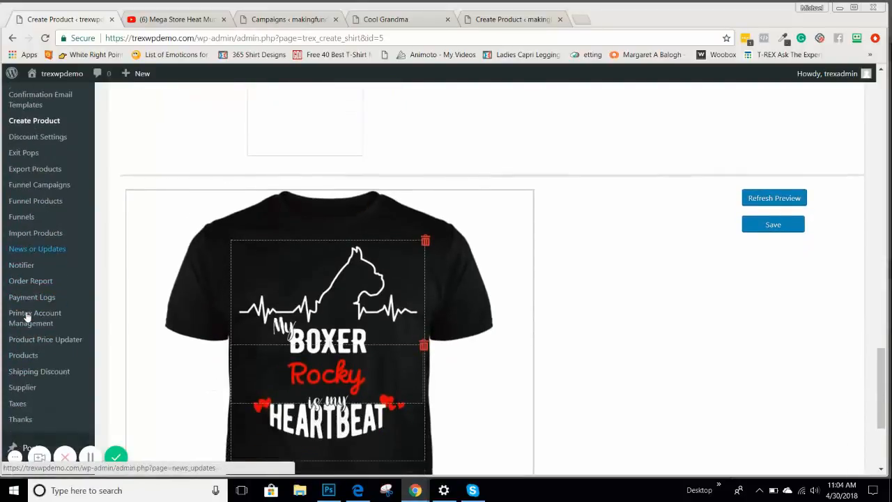
{"action": "right_click", "coordinate": [21, 388]}
{"action": "left_click", "coordinate": [89, 282]}
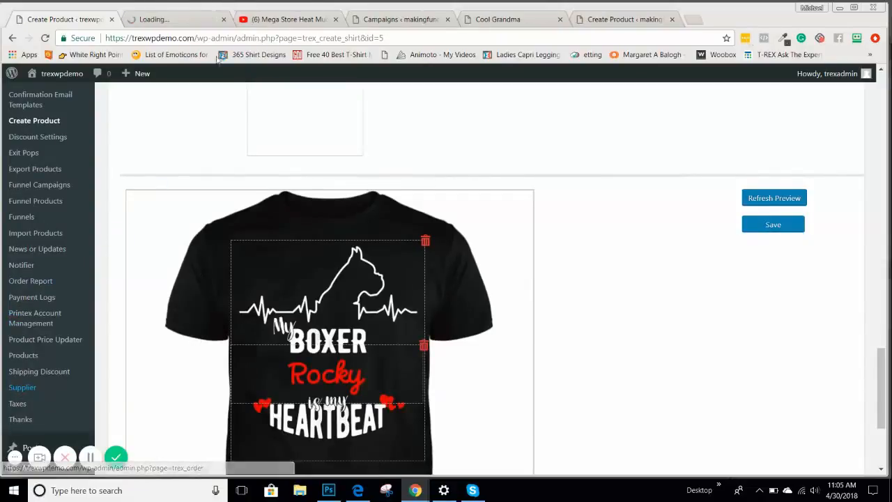
Add a new supplier on the Supplier page titled 'Manually Personalized'
{"action": "left_click", "coordinate": [189, 21]}
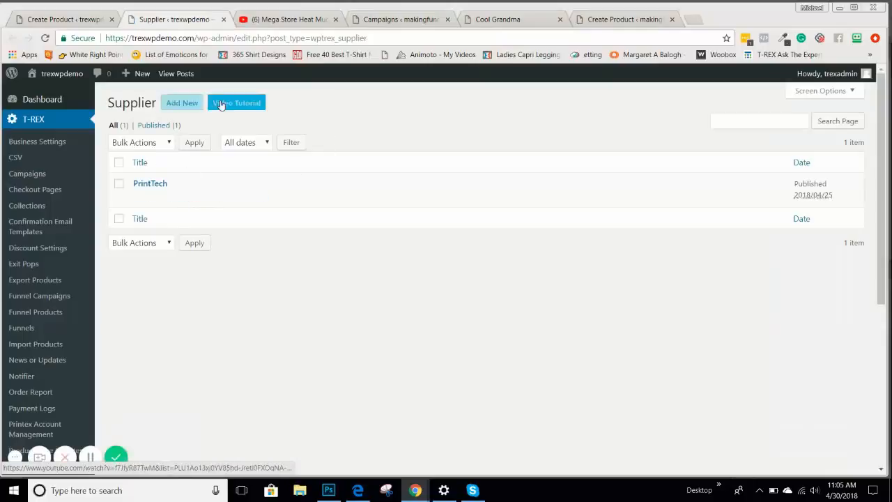
{"action": "left_click", "coordinate": [188, 104]}
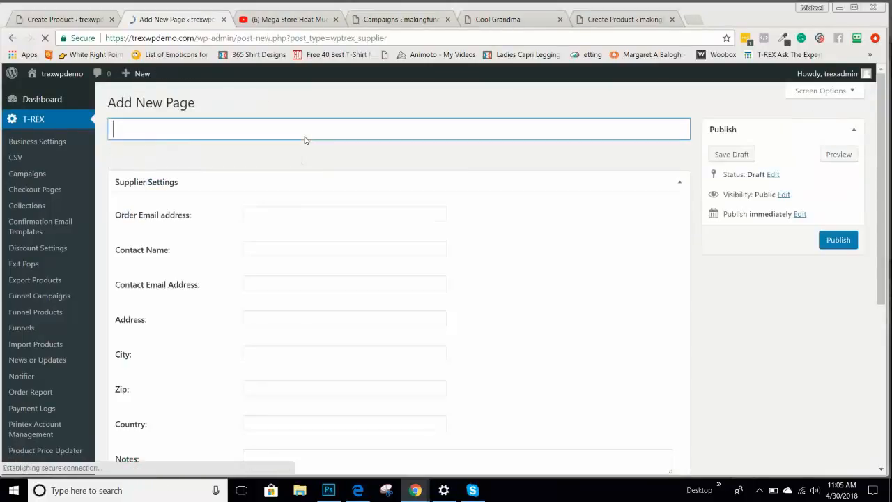
{"action": "type", "text": "M"}
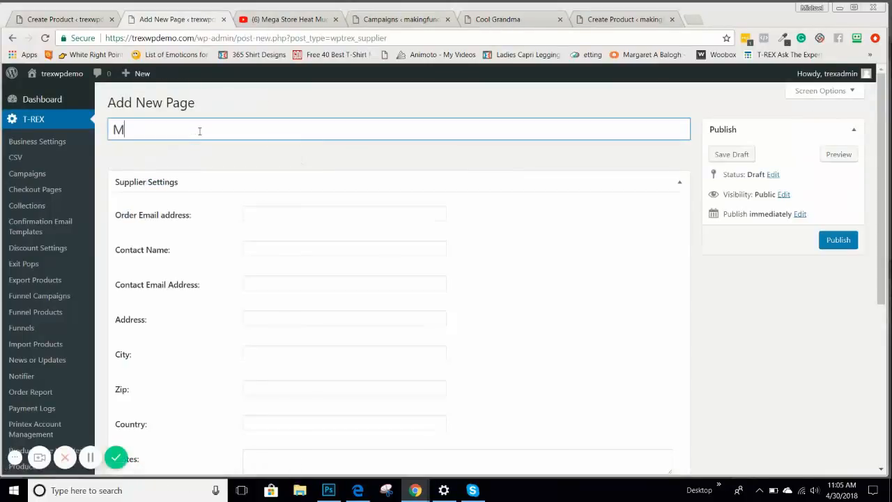
{"action": "type", "text": "anully POersona"}
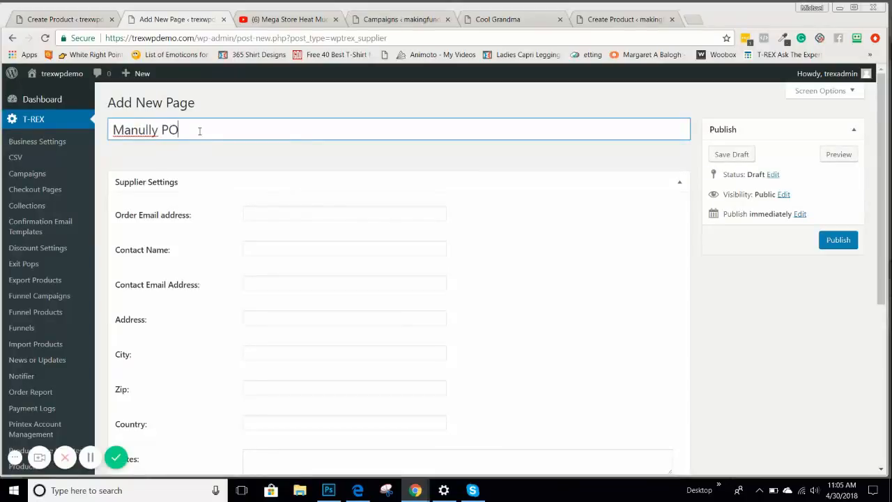
{"action": "key", "text": "BackSpace"}
{"action": "key", "text": "BackSpace"}
{"action": "key", "text": "BackSpace"}
{"action": "key", "text": "BackSpace"}
{"action": "key", "text": "BackSpace"}
{"action": "key", "text": "BackSpace"}
{"action": "key", "text": "BackSpace"}
{"action": "type", "text": "ersonalized"}
{"action": "left_click", "coordinate": [142, 130]}
{"action": "type", "text": "a"}
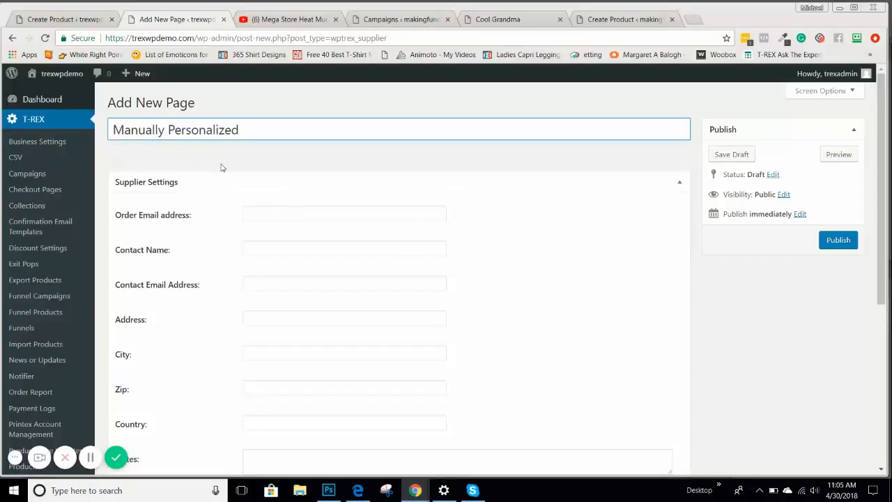
{"action": "left_click", "coordinate": [255, 215]}
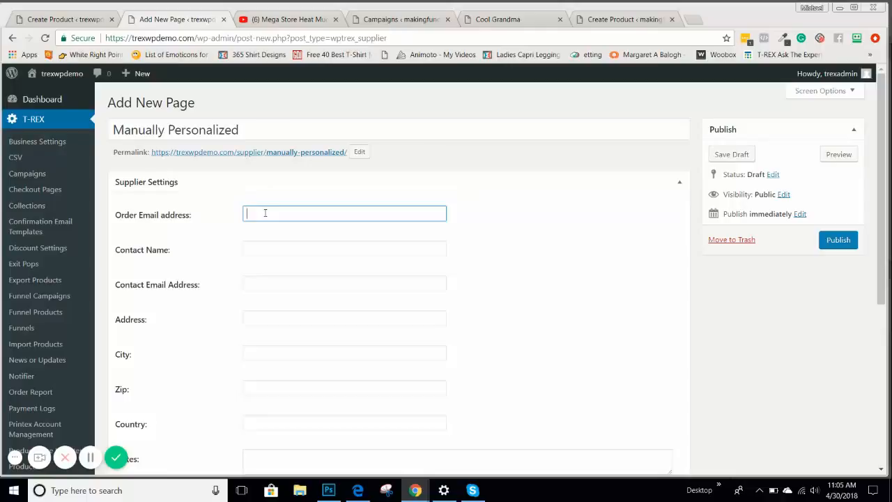
Enter the supplier's order e-mail address
{"action": "type", "text": "m"}
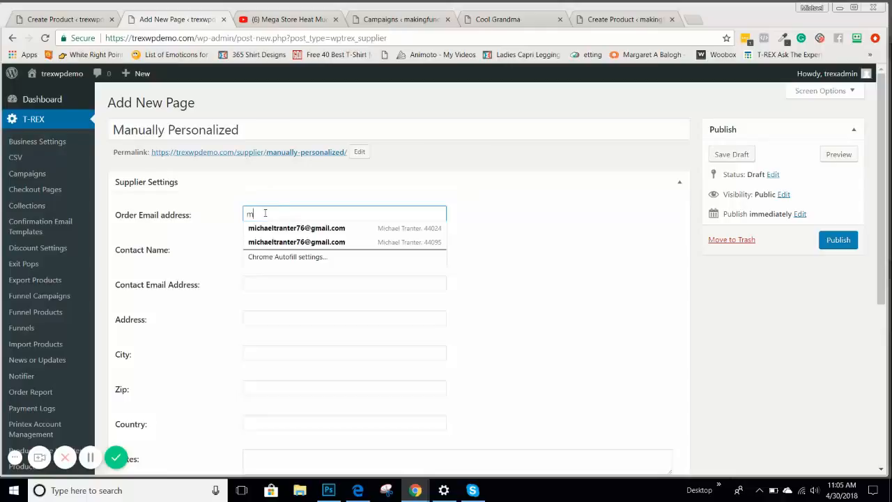
{"action": "key", "text": "BackSpace"}
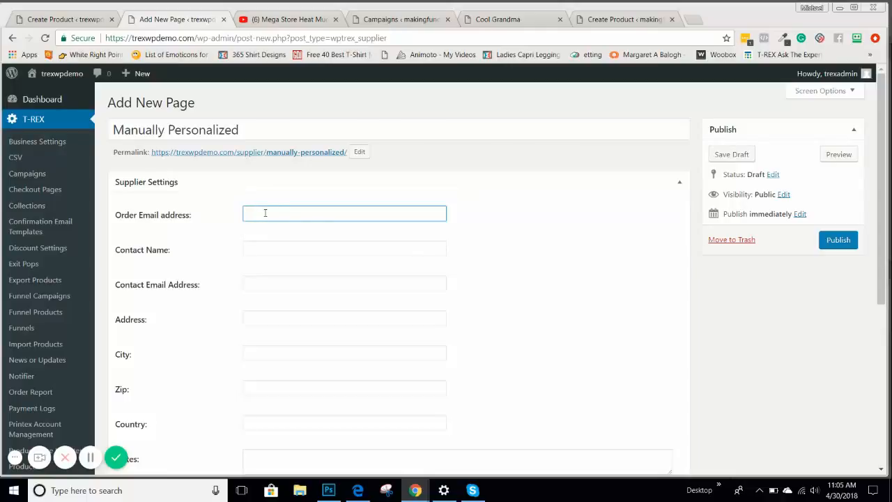
{"action": "type", "text": "supplier"}
{"action": "key", "text": "BackSpace"}
{"action": "key", "text": "BackSpace"}
{"action": "key", "text": "BackSpace"}
{"action": "key", "text": "BackSpace"}
{"action": "key", "text": "BackSpace"}
{"action": "key", "text": "BackSpace"}
{"action": "mouse_move", "coordinate": [79, 82]}
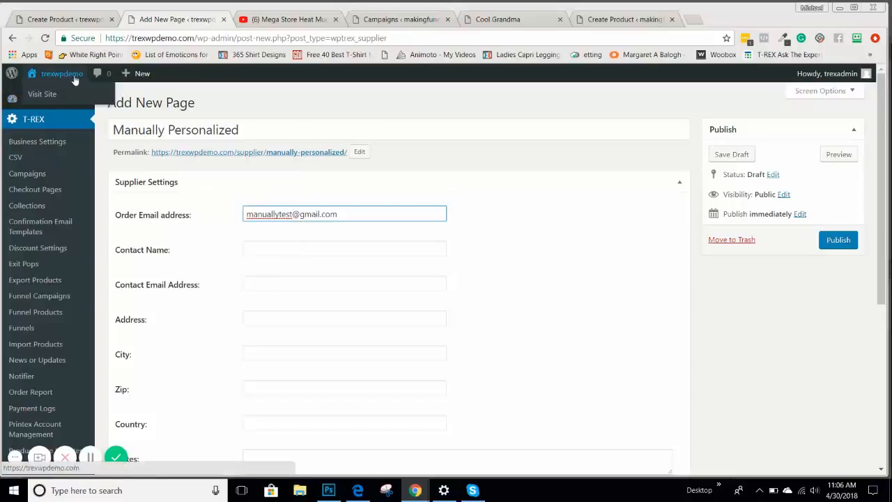
{"action": "left_click", "coordinate": [399, 19]}
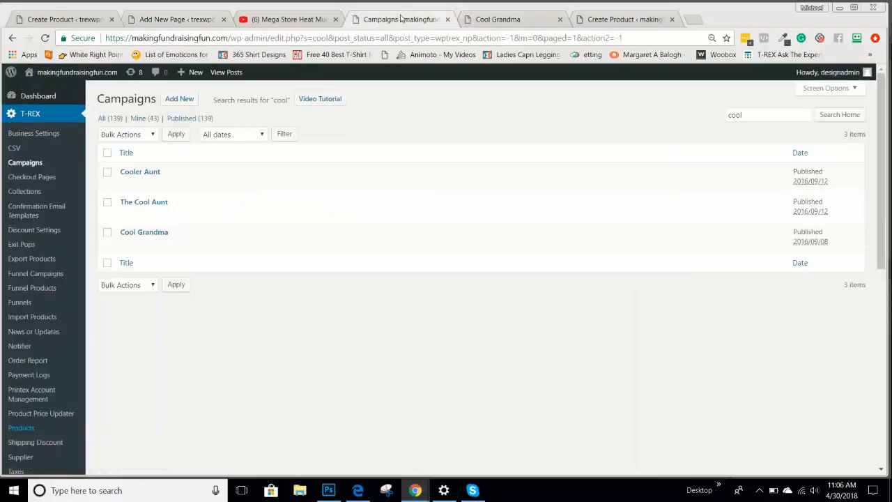
{"action": "left_click", "coordinate": [40, 21]}
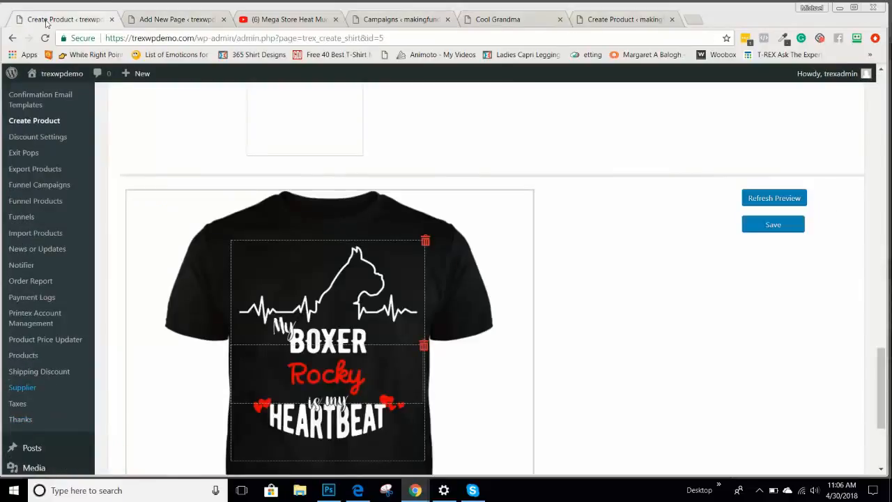
{"action": "left_click", "coordinate": [178, 20]}
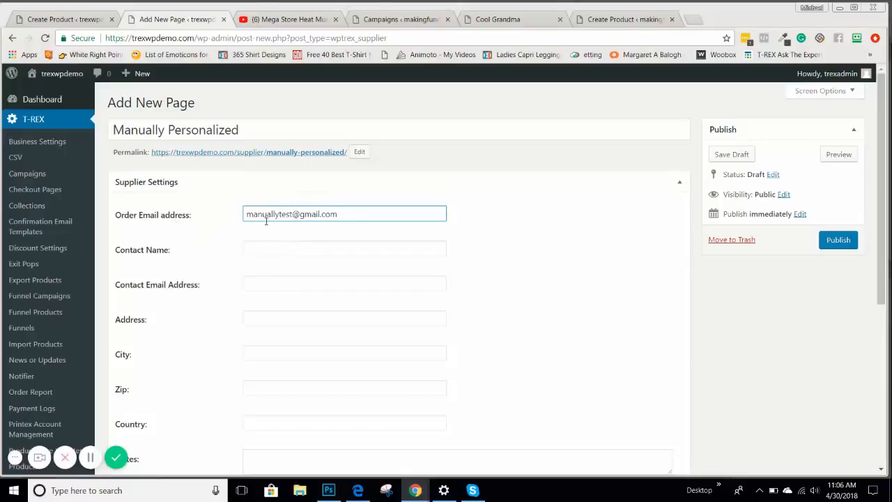
Fill in the contact's name and publish the Manually Personalized supplier
{"action": "left_click", "coordinate": [272, 250]}
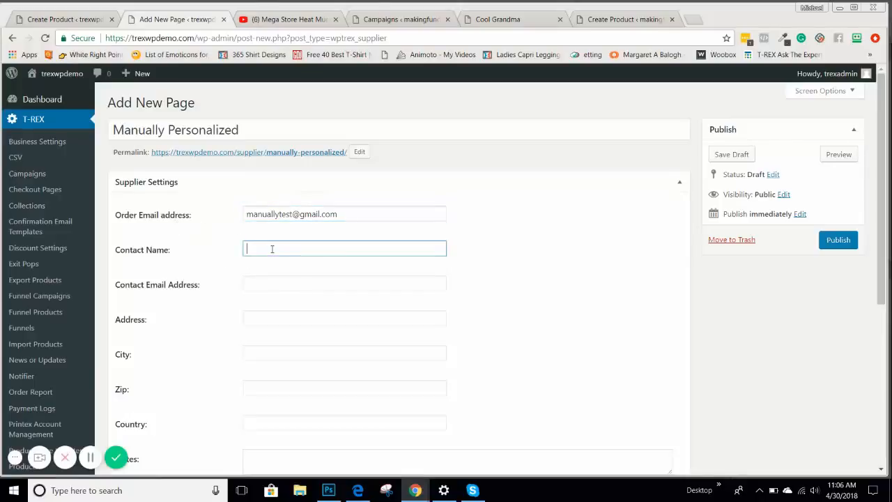
{"action": "type", "text": "Michael"}
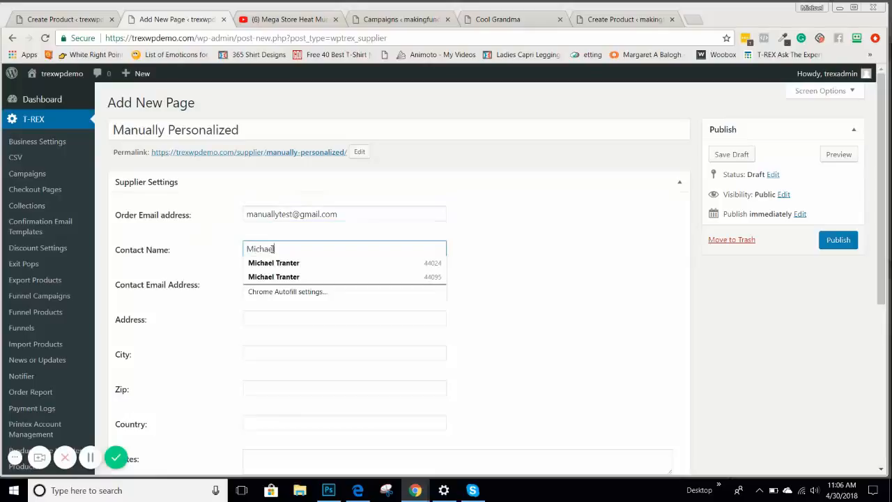
{"action": "left_click", "coordinate": [496, 255]}
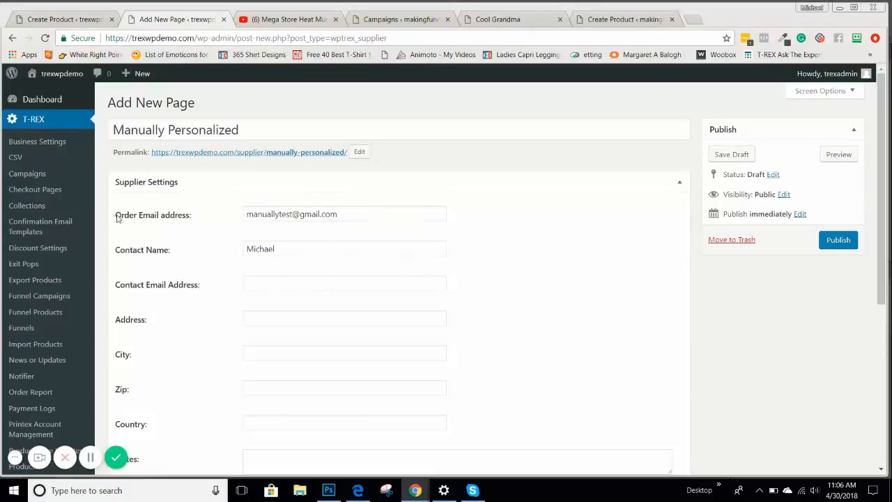
{"action": "left_click", "coordinate": [314, 215]}
{"action": "key", "text": "ctrl+a"}
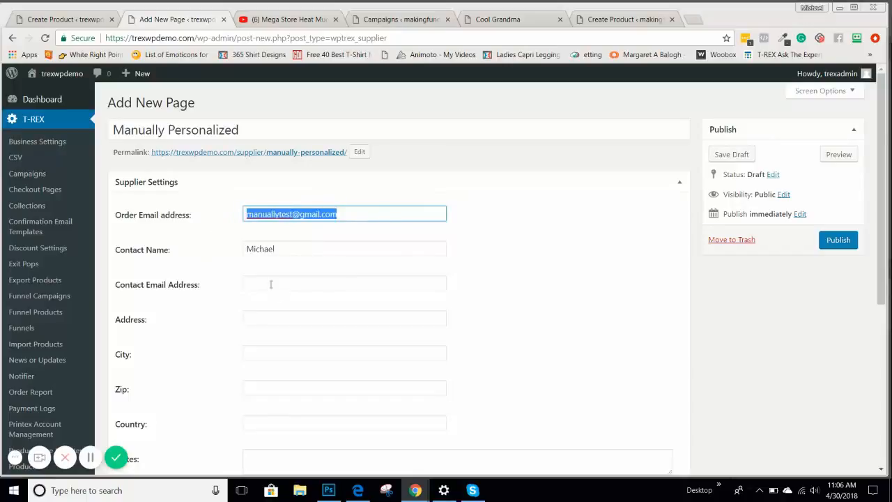
{"action": "left_click", "coordinate": [268, 282]}
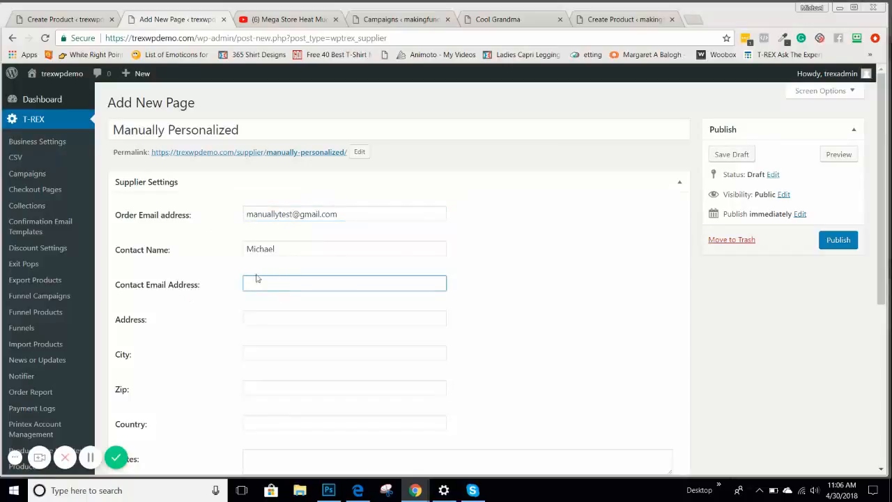
{"action": "scroll", "coordinate": [275, 309], "scroll_direction": "down", "scroll_amount": 3}
{"action": "scroll", "coordinate": [285, 289], "scroll_direction": "up", "scroll_amount": 2}
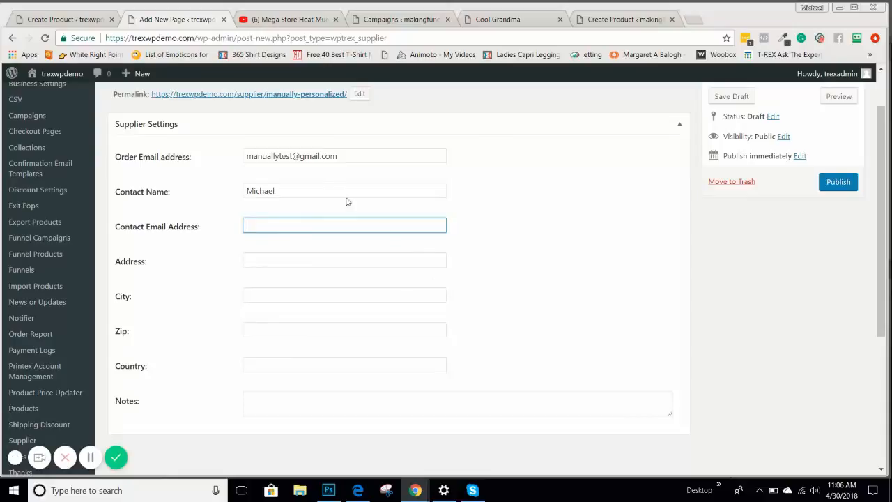
{"action": "left_click", "coordinate": [852, 184]}
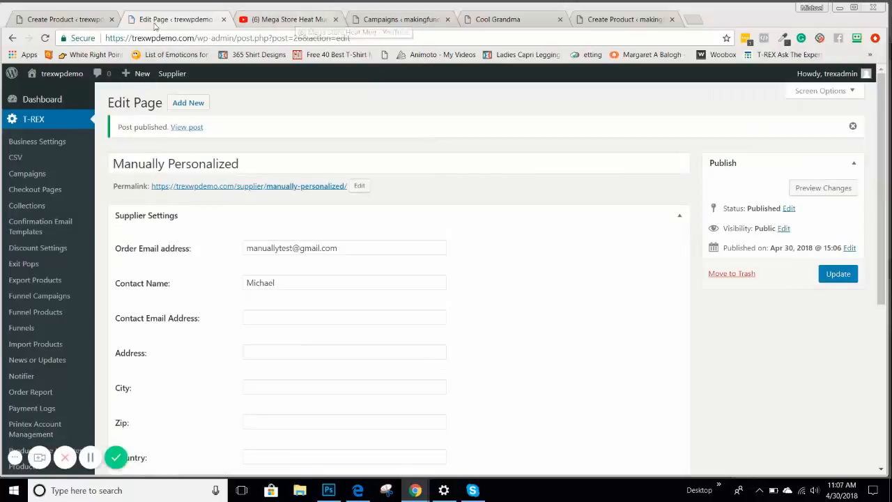
Save the Cool Grandma Black Tee product design
{"action": "left_click", "coordinate": [82, 19]}
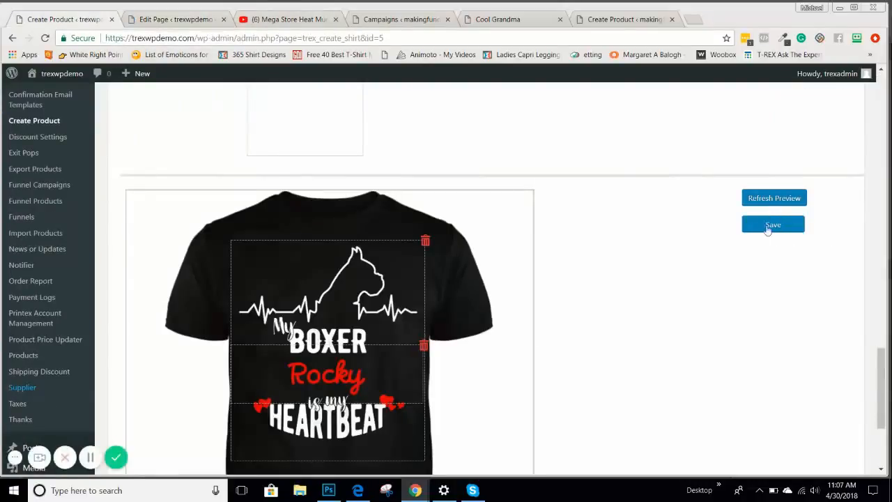
{"action": "left_click", "coordinate": [187, 21]}
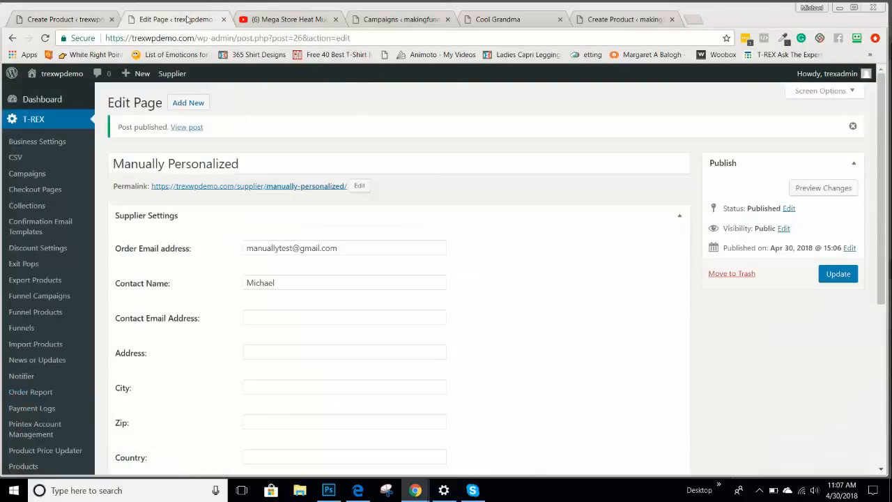
{"action": "left_click", "coordinate": [85, 19]}
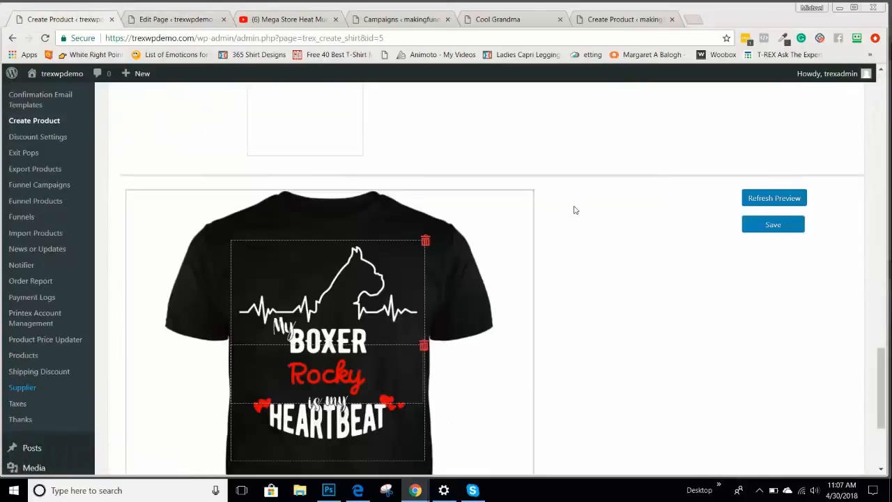
{"action": "scroll", "coordinate": [577, 210], "scroll_direction": "up", "scroll_amount": 3}
{"action": "scroll", "coordinate": [576, 210], "scroll_direction": "up", "scroll_amount": 7}
{"action": "scroll", "coordinate": [590, 223], "scroll_direction": "down", "scroll_amount": 10}
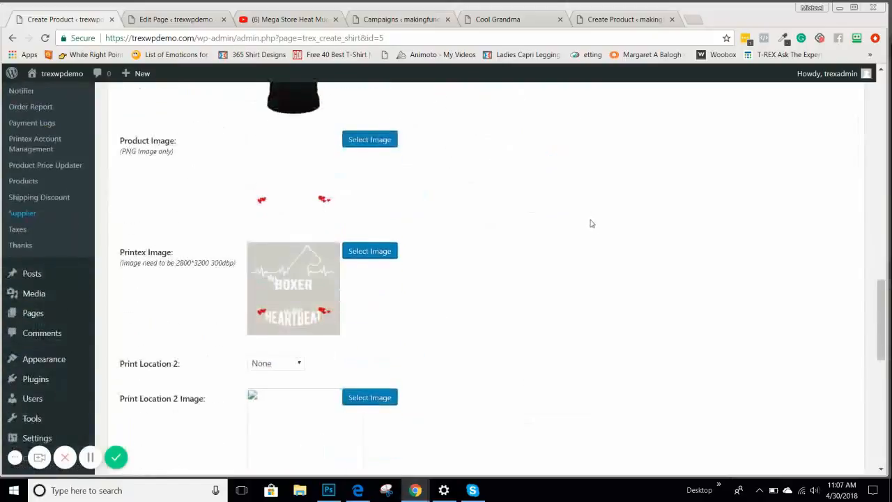
{"action": "left_click", "coordinate": [762, 223]}
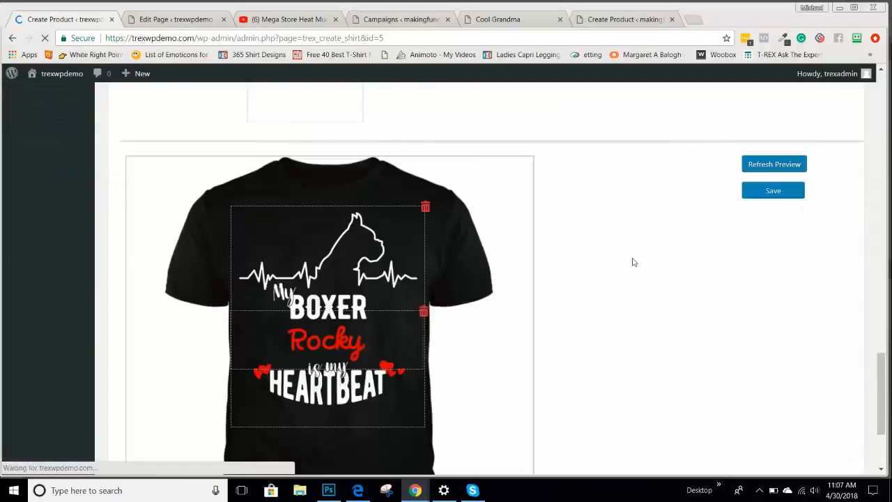
Change the product's Supplier Email from PrintTech to Manually Personalized
{"action": "scroll", "coordinate": [636, 262], "scroll_direction": "up", "scroll_amount": 5}
{"action": "scroll", "coordinate": [636, 264], "scroll_direction": "up", "scroll_amount": 4}
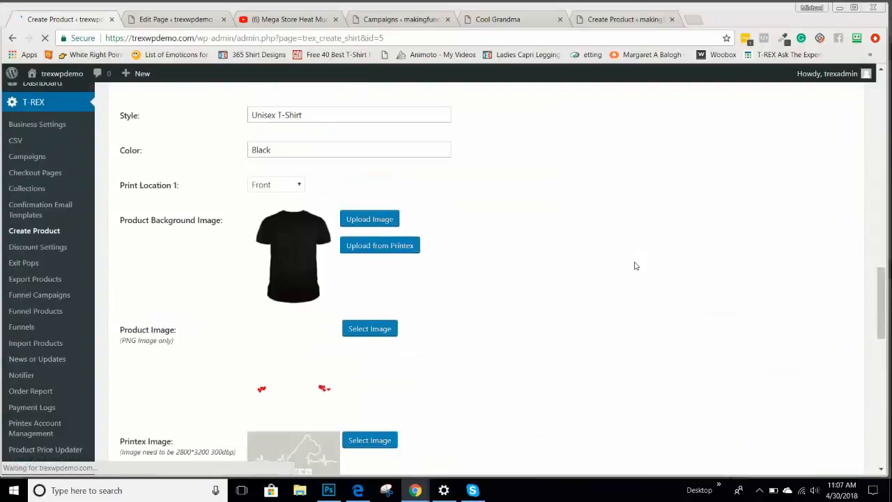
{"action": "scroll", "coordinate": [636, 264], "scroll_direction": "down", "scroll_amount": 3}
{"action": "scroll", "coordinate": [636, 264], "scroll_direction": "up", "scroll_amount": 4}
{"action": "scroll", "coordinate": [635, 266], "scroll_direction": "up", "scroll_amount": 1}
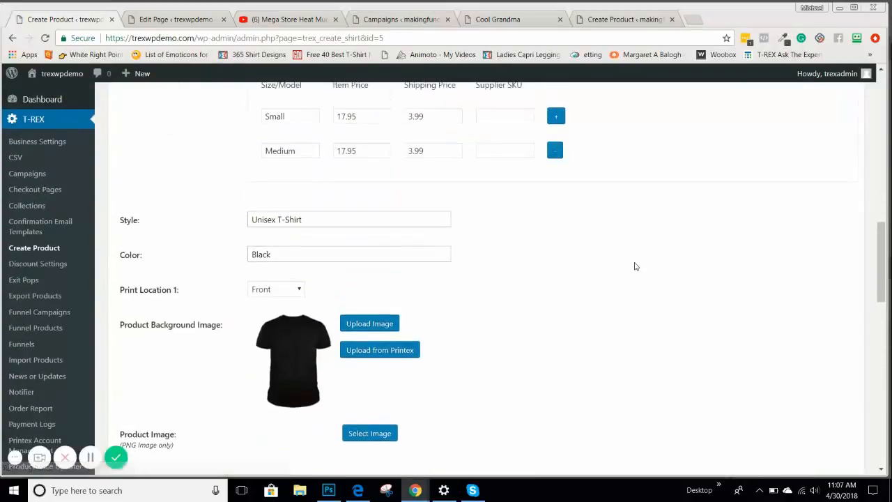
{"action": "scroll", "coordinate": [636, 266], "scroll_direction": "down", "scroll_amount": 4}
{"action": "scroll", "coordinate": [636, 268], "scroll_direction": "up", "scroll_amount": 6}
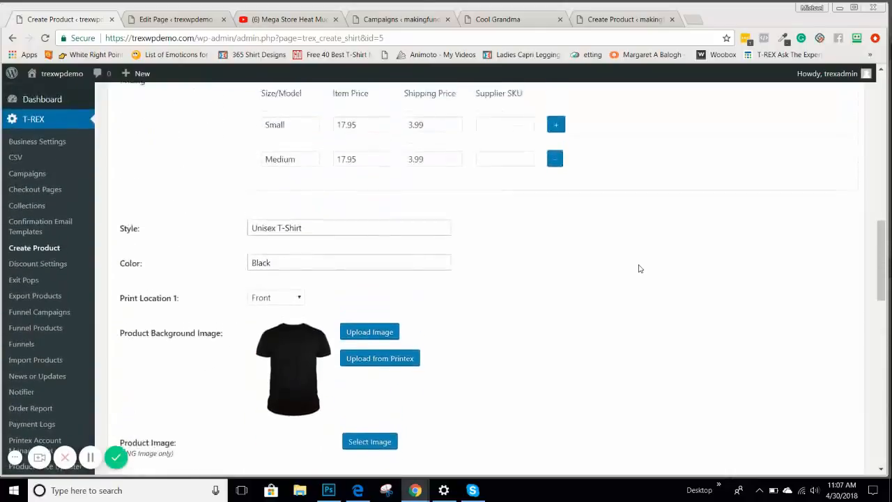
{"action": "left_click", "coordinate": [340, 269]}
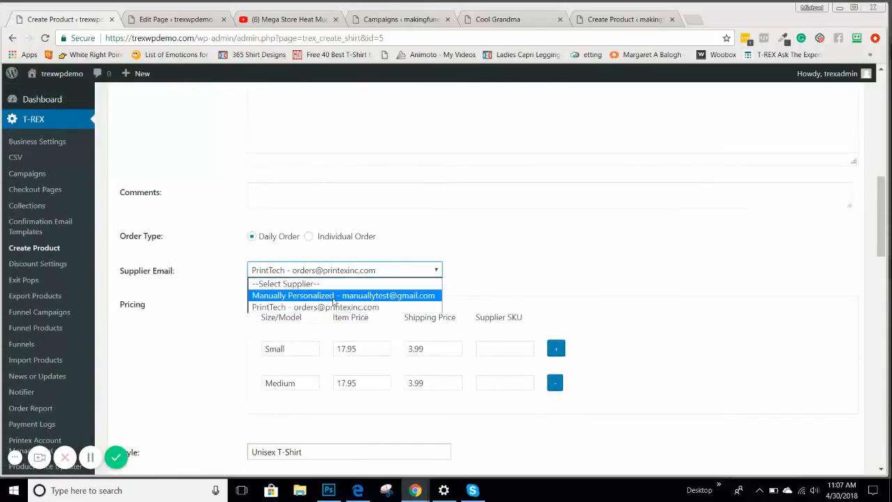
{"action": "left_click", "coordinate": [335, 297]}
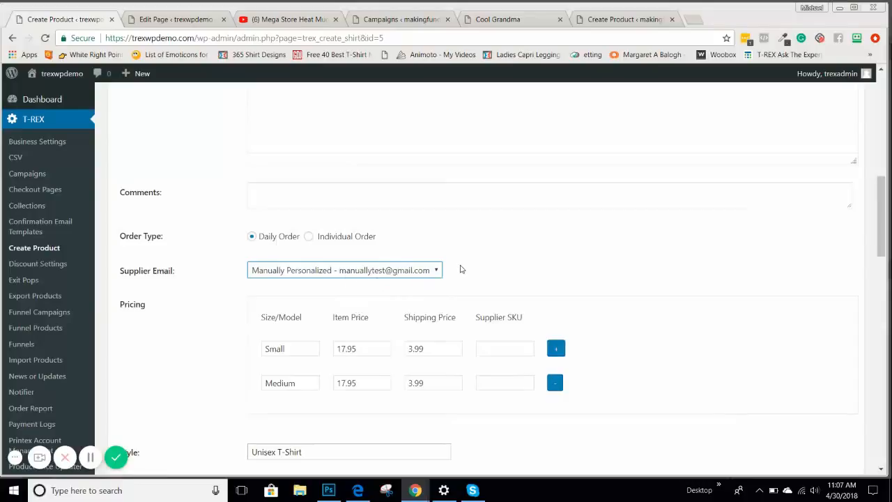
{"action": "scroll", "coordinate": [465, 267], "scroll_direction": "down", "scroll_amount": 2}
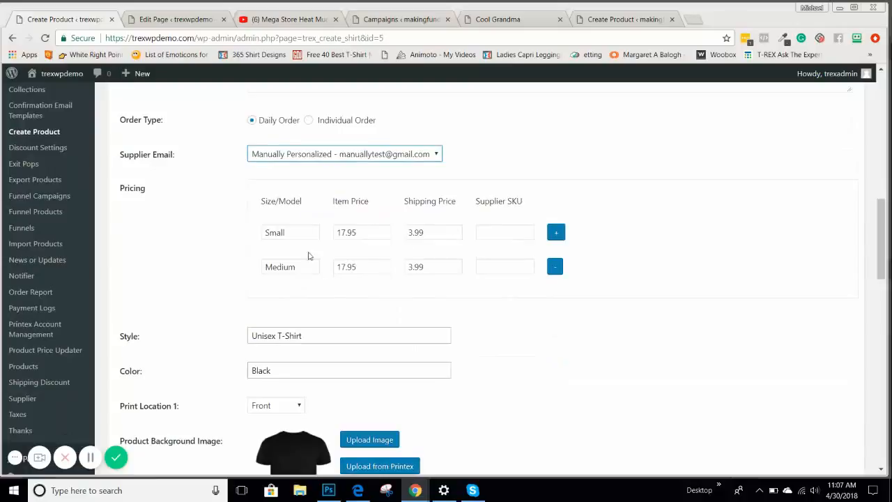
{"action": "scroll", "coordinate": [207, 281], "scroll_direction": "down", "scroll_amount": 2}
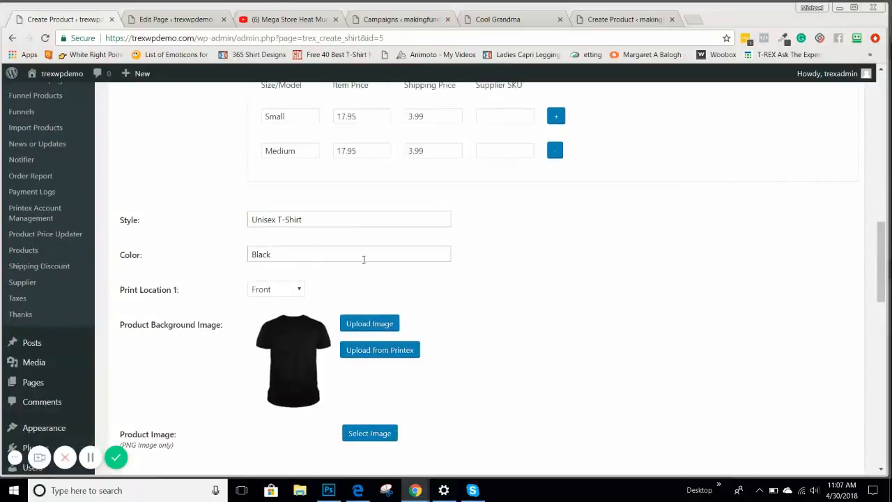
{"action": "scroll", "coordinate": [524, 261], "scroll_direction": "down", "scroll_amount": 2}
{"action": "scroll", "coordinate": [514, 260], "scroll_direction": "up", "scroll_amount": 1}
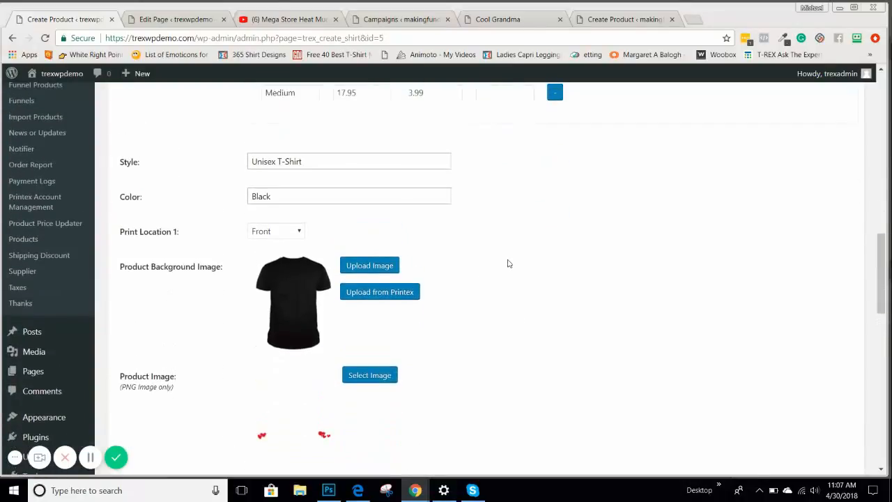
Choose the white tee from Printex's Mens short sleeve Ts mockups as background
{"action": "left_click", "coordinate": [382, 268]}
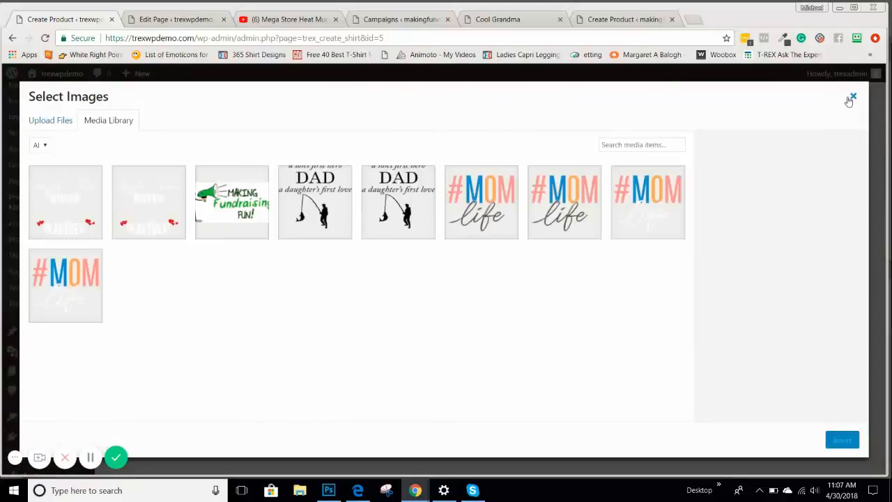
{"action": "left_click", "coordinate": [852, 96]}
{"action": "left_click", "coordinate": [376, 292]}
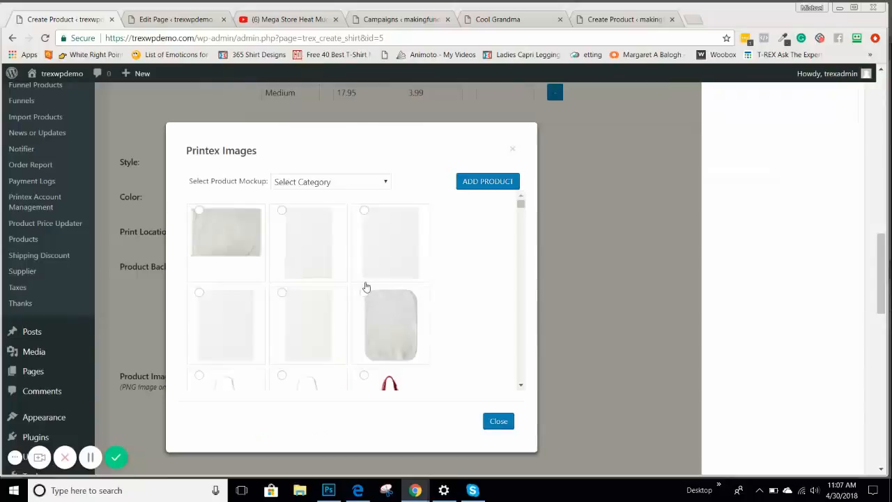
{"action": "left_click", "coordinate": [356, 183]}
{"action": "scroll", "coordinate": [331, 292], "scroll_direction": "down", "scroll_amount": 5}
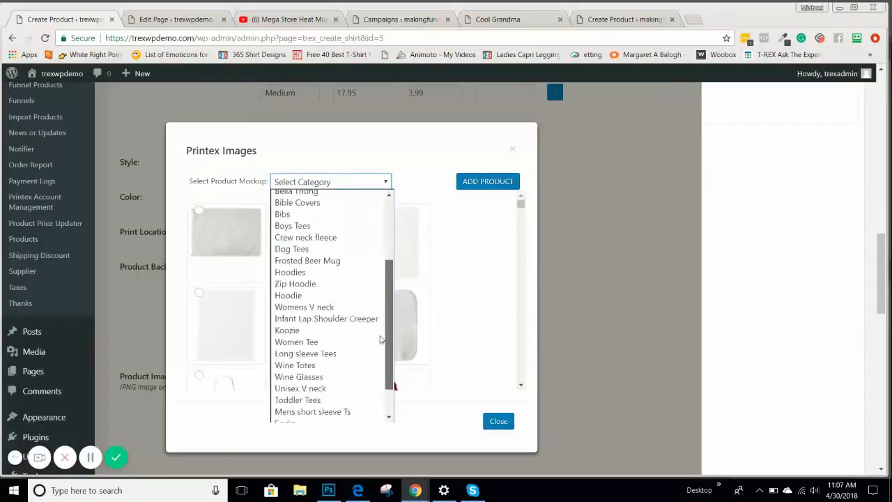
{"action": "left_click", "coordinate": [328, 311]}
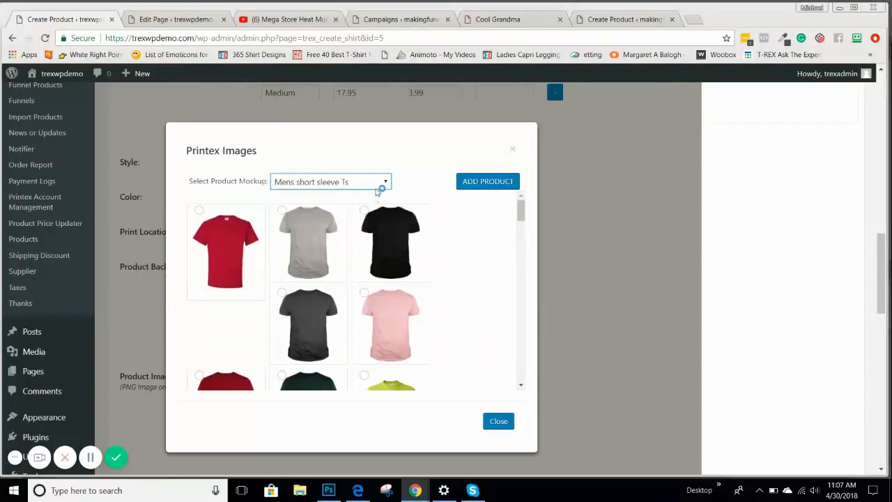
{"action": "left_click_drag", "start_coordinate": [521, 209], "coordinate": [515, 376]}
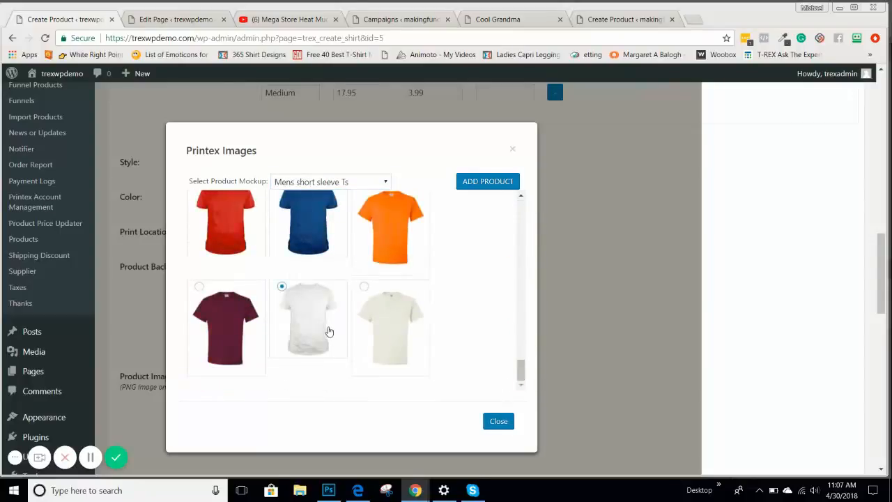
{"action": "left_click", "coordinate": [496, 423]}
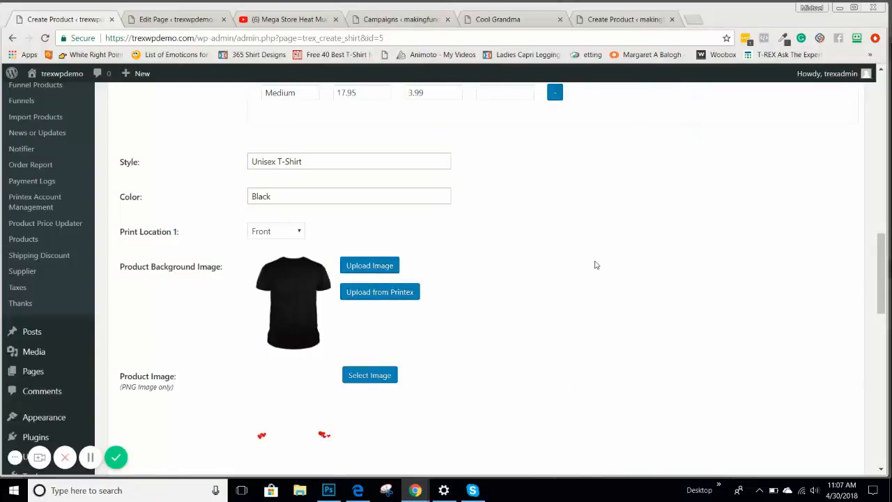
{"action": "left_click", "coordinate": [376, 292]}
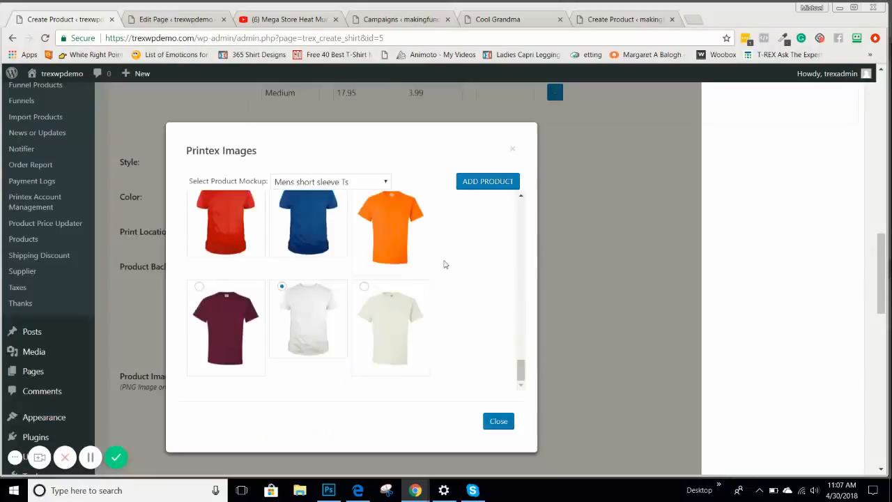
{"action": "left_click", "coordinate": [500, 181]}
Scroll to the Product Image and Printex Image rows showing the white tee background
{"action": "scroll", "coordinate": [588, 201], "scroll_direction": "down", "scroll_amount": 3}
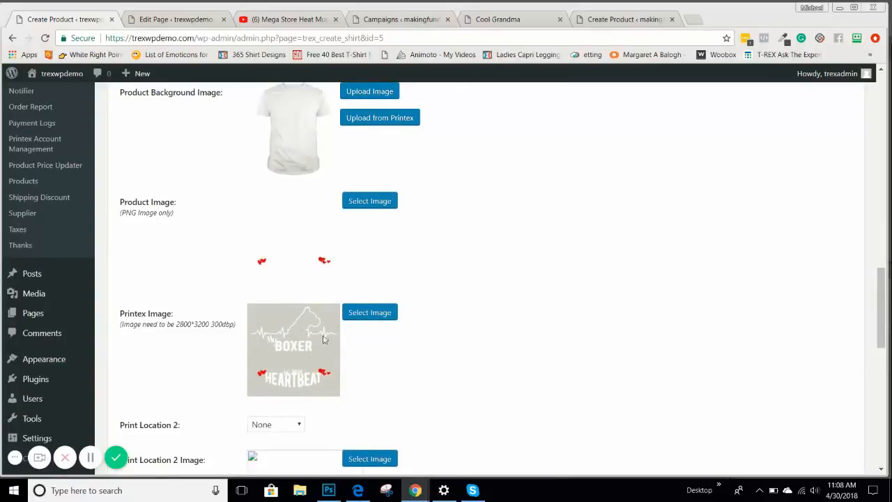
{"action": "scroll", "coordinate": [475, 300], "scroll_direction": "up", "scroll_amount": 3}
{"action": "scroll", "coordinate": [542, 298], "scroll_direction": "up", "scroll_amount": 3}
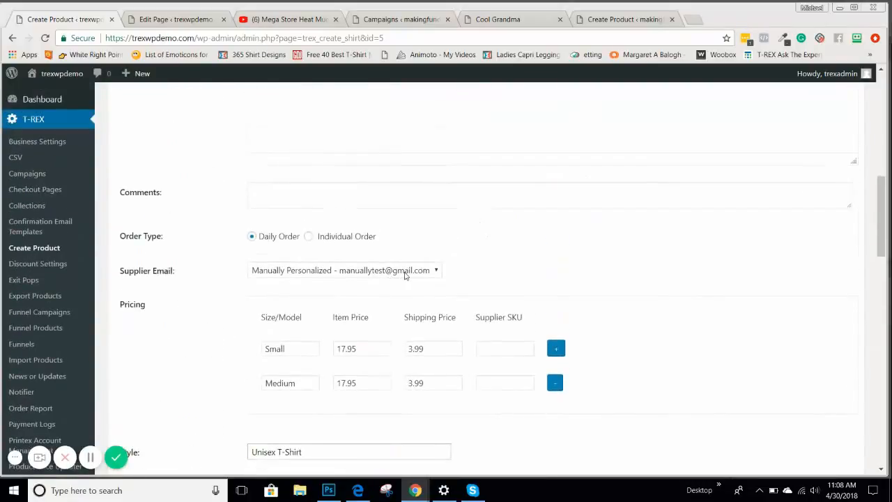
{"action": "scroll", "coordinate": [493, 268], "scroll_direction": "down", "scroll_amount": 7}
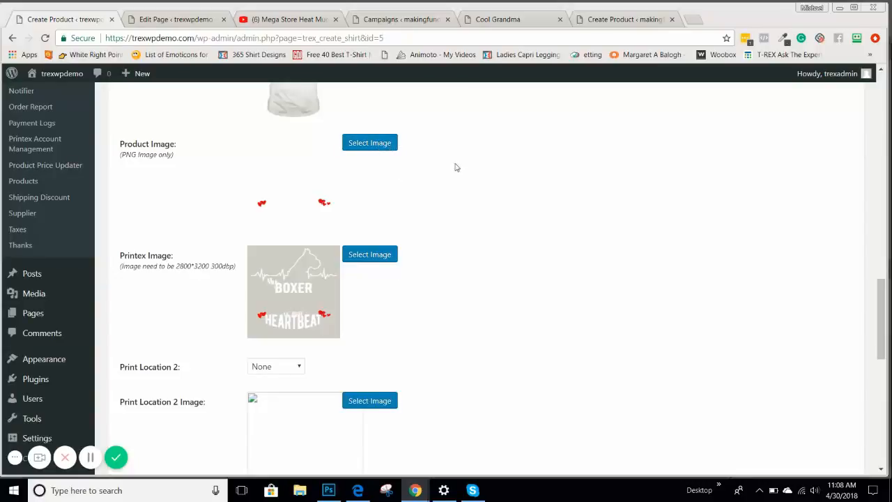
{"action": "scroll", "coordinate": [468, 182], "scroll_direction": "down", "scroll_amount": 3}
{"action": "scroll", "coordinate": [472, 189], "scroll_direction": "up", "scroll_amount": 3}
{"action": "scroll", "coordinate": [474, 192], "scroll_direction": "down", "scroll_amount": 3}
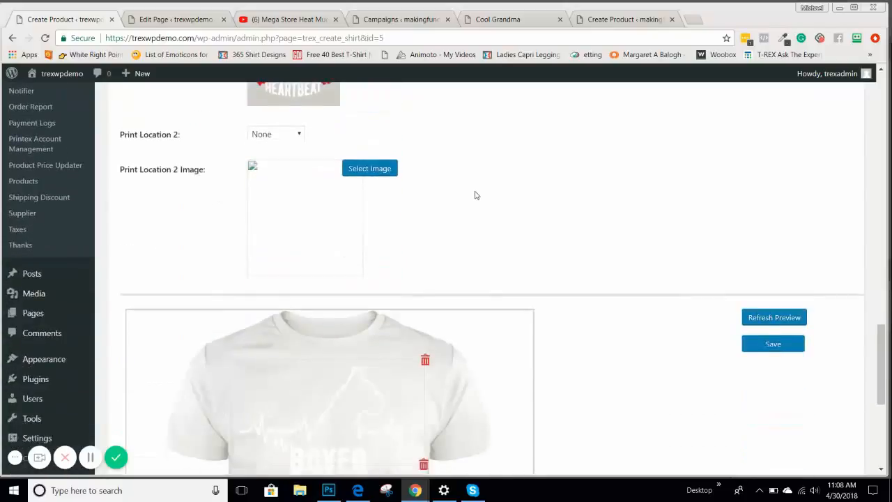
{"action": "scroll", "coordinate": [478, 196], "scroll_direction": "up", "scroll_amount": 3}
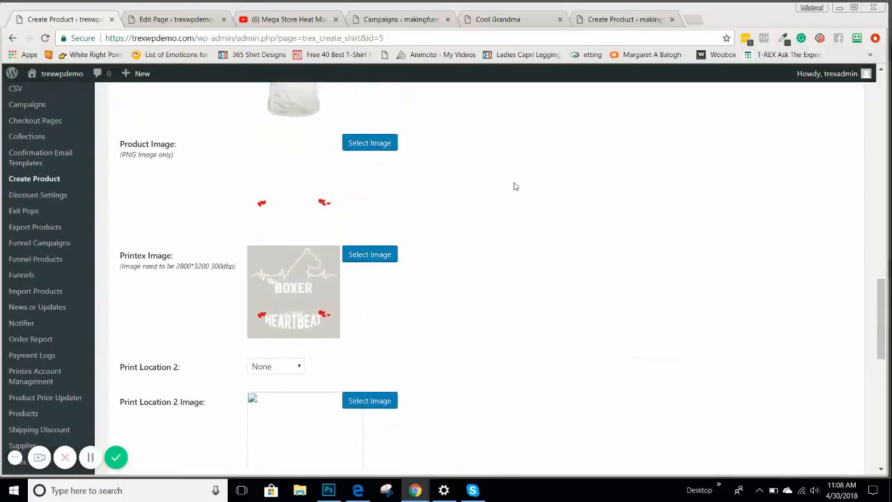
{"action": "scroll", "coordinate": [520, 190], "scroll_direction": "down", "scroll_amount": 3}
{"action": "scroll", "coordinate": [530, 195], "scroll_direction": "up", "scroll_amount": 3}
{"action": "scroll", "coordinate": [533, 184], "scroll_direction": "up", "scroll_amount": 2}
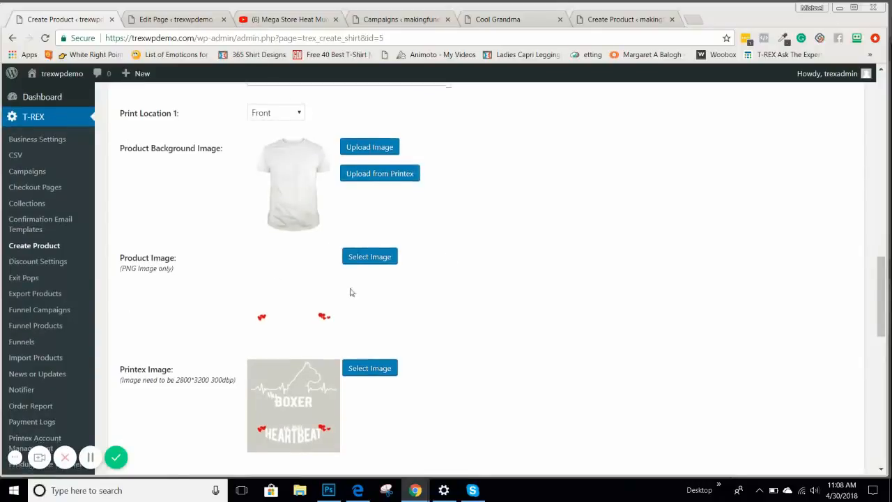
{"action": "scroll", "coordinate": [351, 293], "scroll_direction": "down", "scroll_amount": 1}
In USE COOL GRANDMA WHITE.psd, open the grandchildren's names layer for text editing to respace the words
{"action": "left_click", "coordinate": [331, 492]}
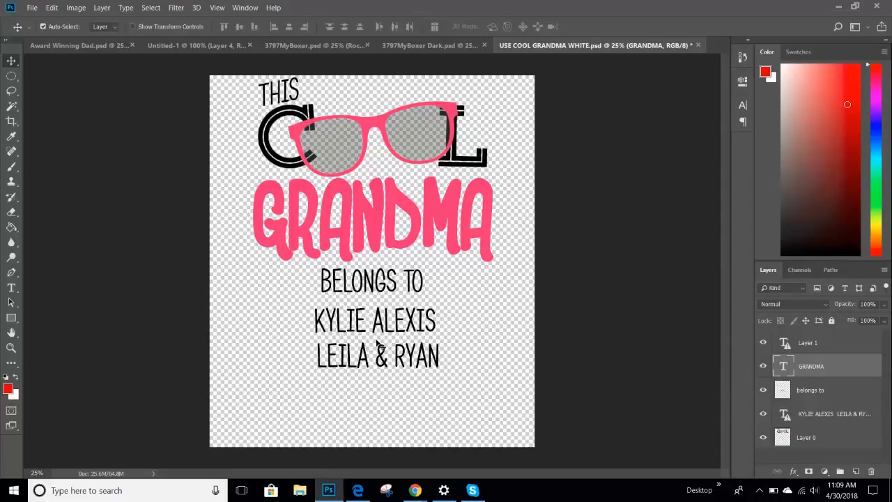
{"action": "left_click", "coordinate": [837, 416]}
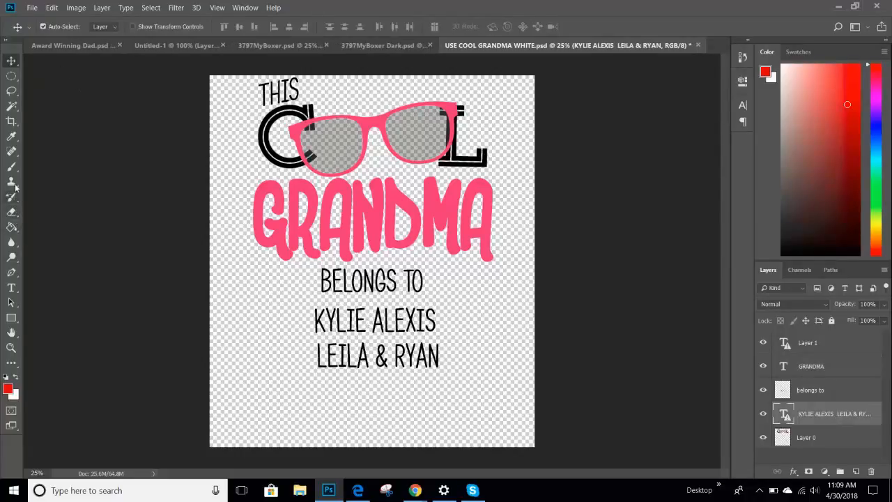
{"action": "left_click", "coordinate": [11, 287]}
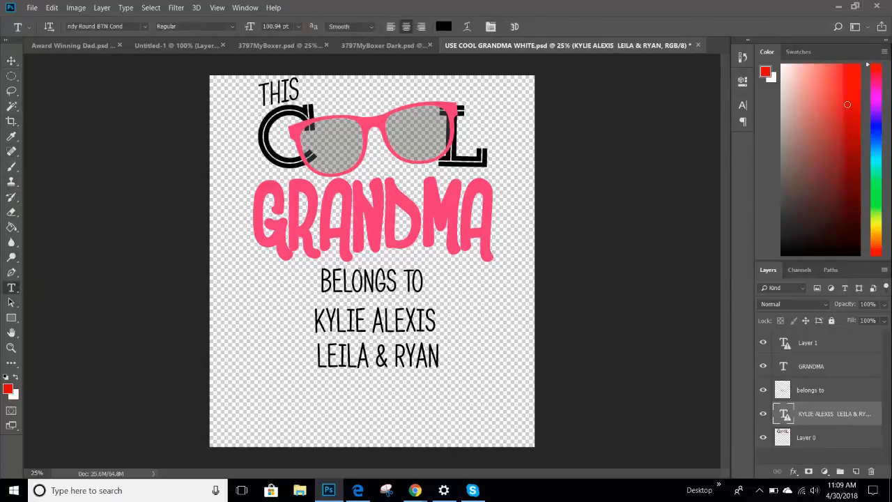
{"action": "left_click", "coordinate": [363, 321]}
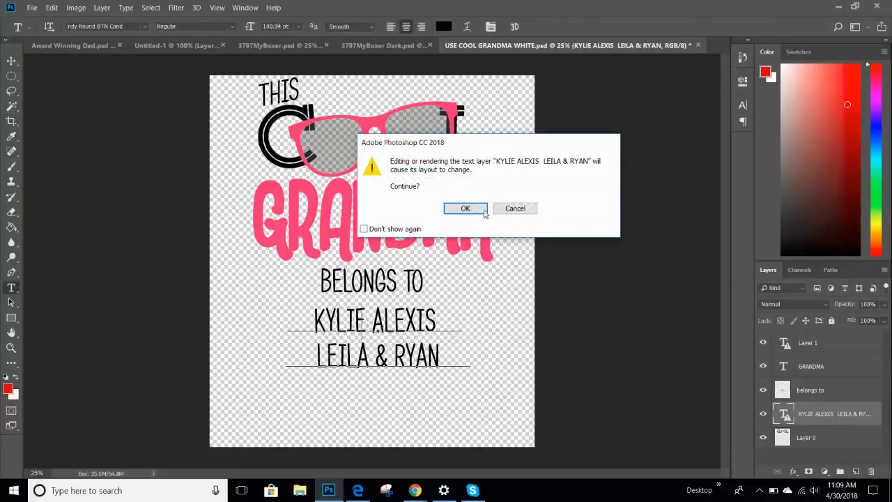
{"action": "left_click", "coordinate": [468, 209]}
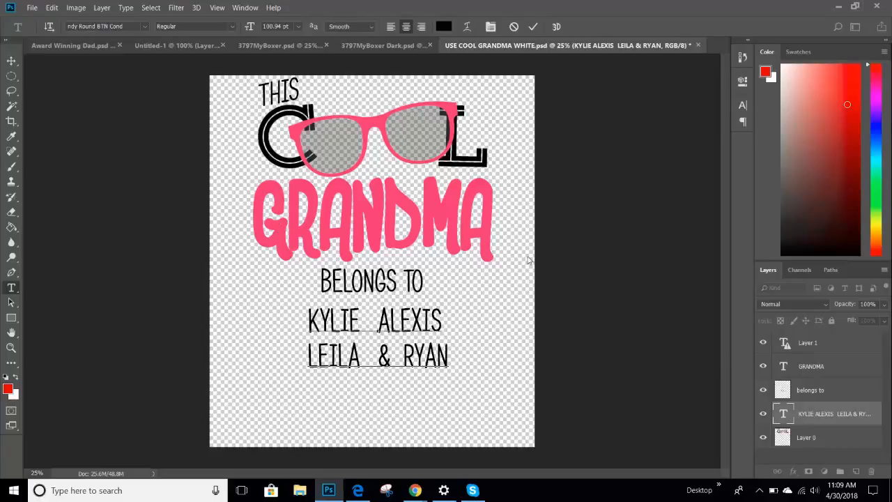
Commit the respaced grandchildren's names text
{"action": "left_click", "coordinate": [32, 8]}
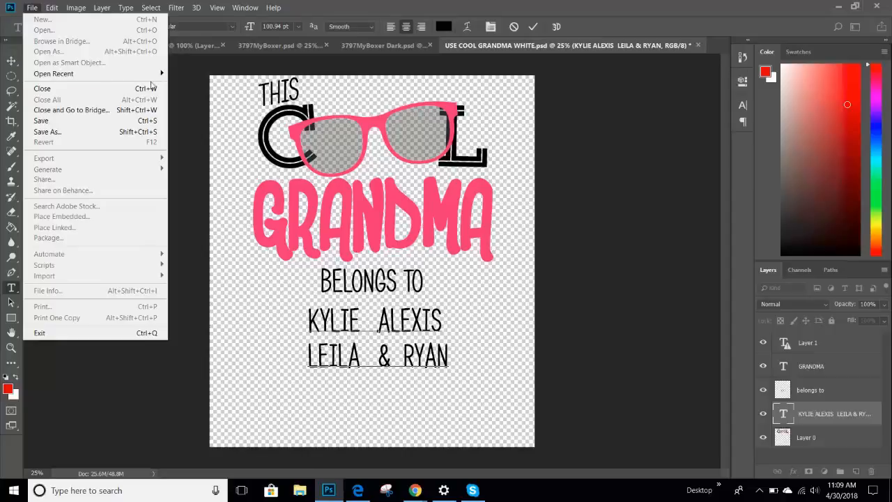
{"action": "left_click", "coordinate": [194, 106]}
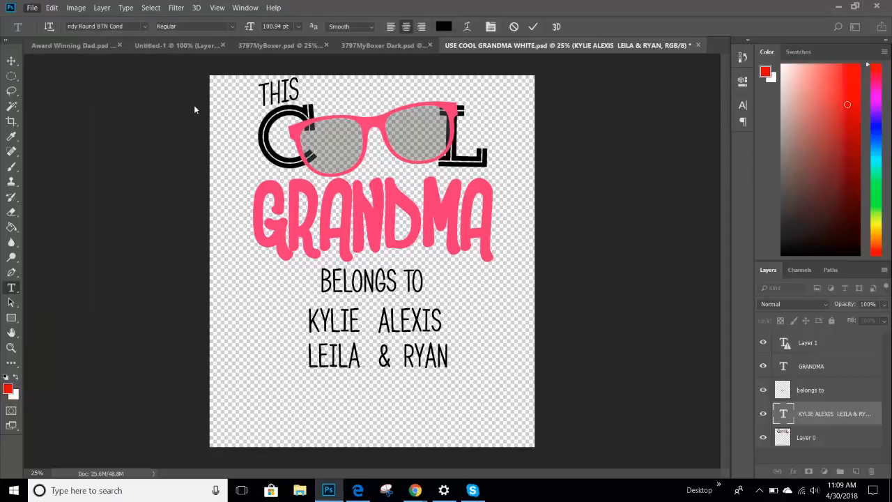
{"action": "left_click", "coordinate": [194, 104]}
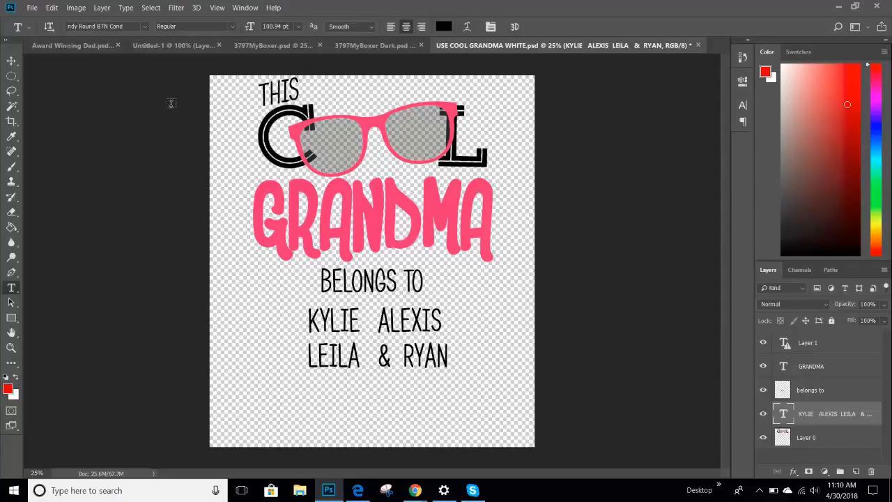
Save the design as USE COOL GRANDMA WHITE 2800.png in the TREX Self Hosting folder
{"action": "left_click", "coordinate": [33, 7]}
{"action": "left_click", "coordinate": [49, 131]}
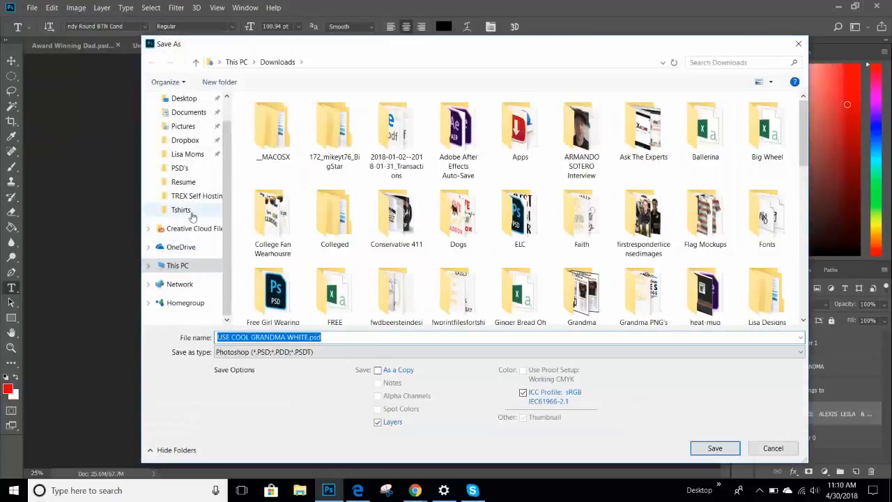
{"action": "left_click", "coordinate": [199, 198]}
{"action": "left_click", "coordinate": [300, 352]}
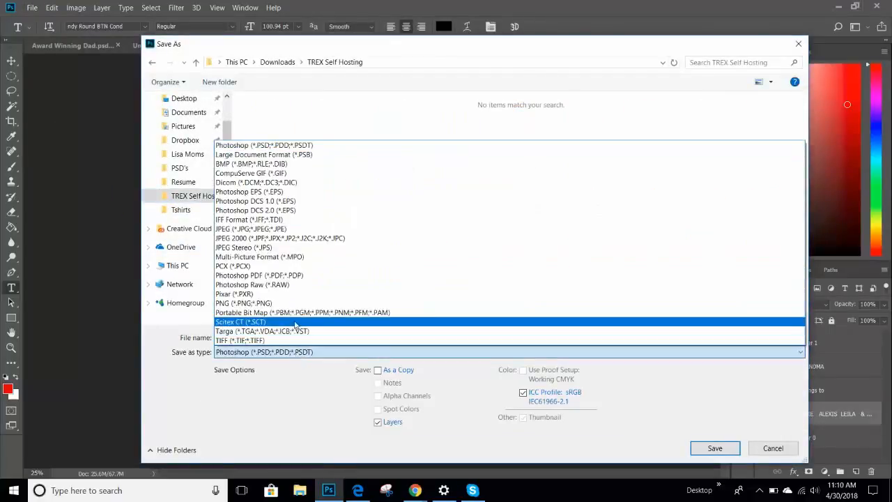
{"action": "left_click", "coordinate": [292, 303]}
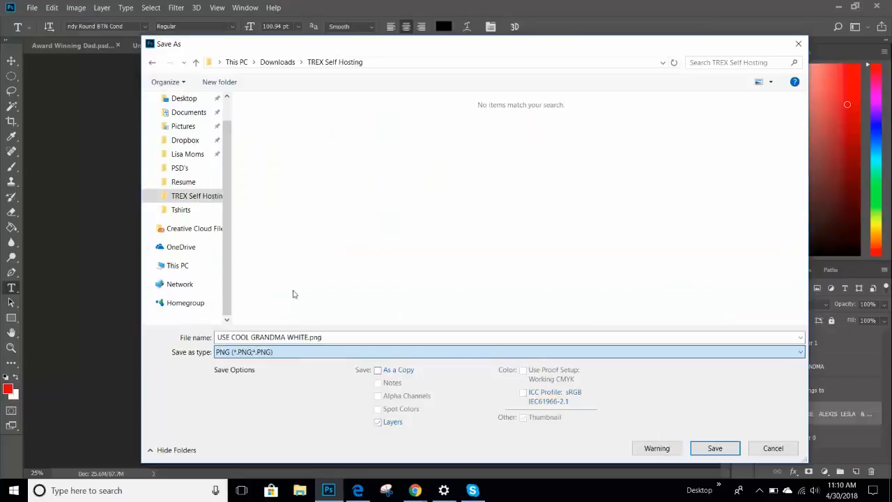
{"action": "left_click", "coordinate": [301, 336]}
{"action": "left_click", "coordinate": [308, 337]}
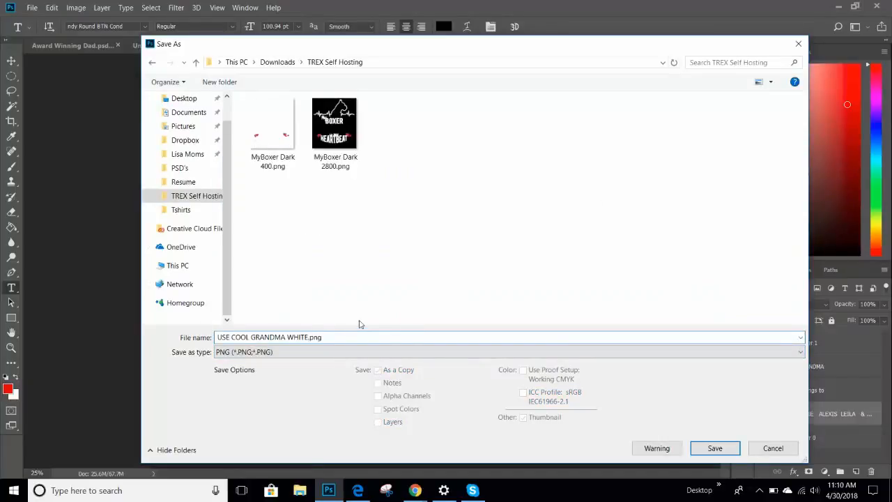
{"action": "type", "text": "2800"}
{"action": "left_click", "coordinate": [307, 337]}
{"action": "left_click", "coordinate": [332, 336]}
{"action": "key", "text": "BackSpace"}
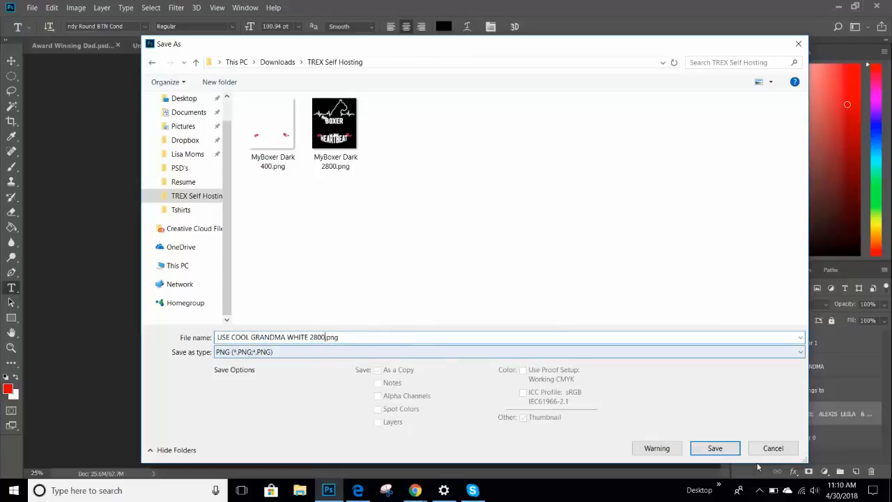
{"action": "left_click", "coordinate": [734, 450]}
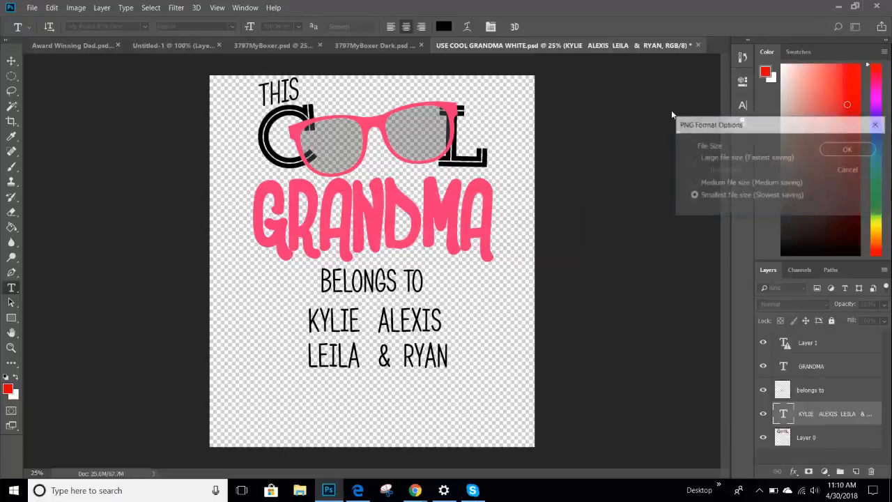
Accept the PNG options, then resize the image to 400 × 457 px, re-rendering all text layers
{"action": "left_click", "coordinate": [858, 150]}
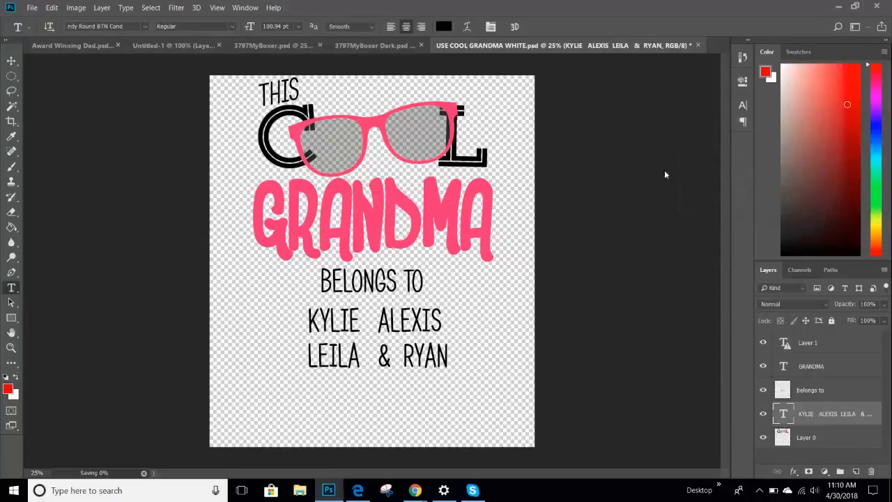
{"action": "left_click", "coordinate": [76, 7]}
{"action": "left_click", "coordinate": [86, 88]}
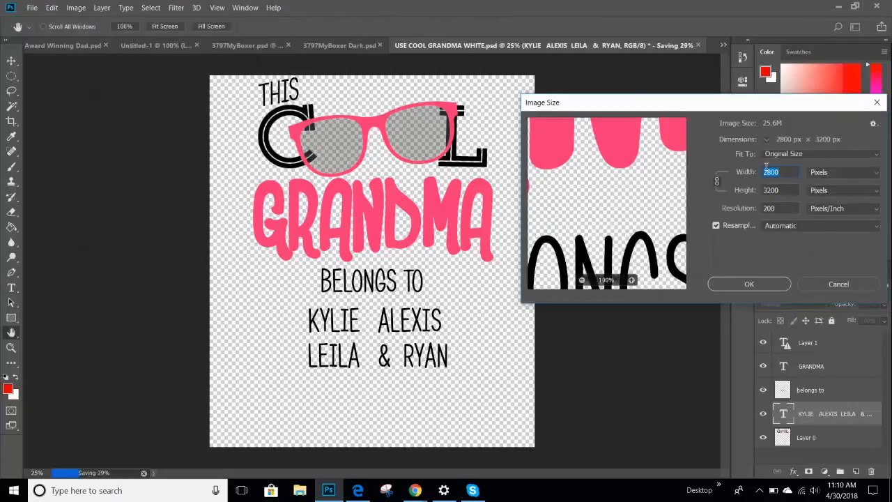
{"action": "type", "text": "400"}
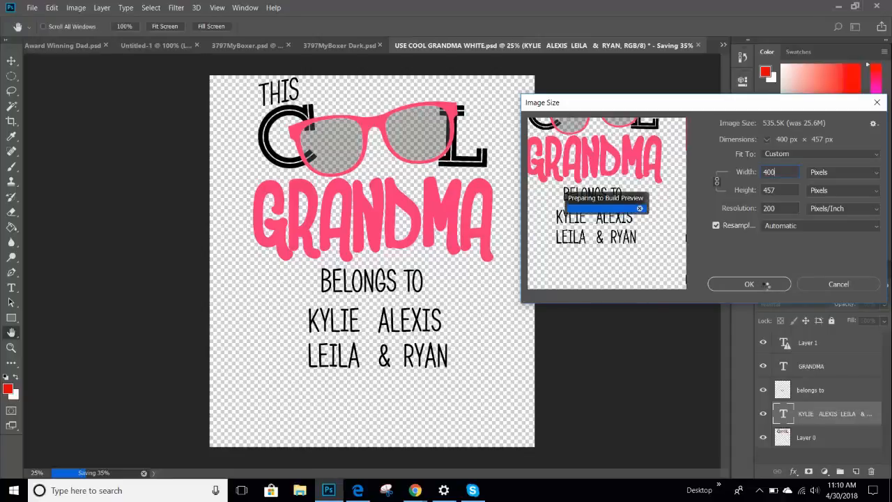
{"action": "left_click", "coordinate": [760, 284]}
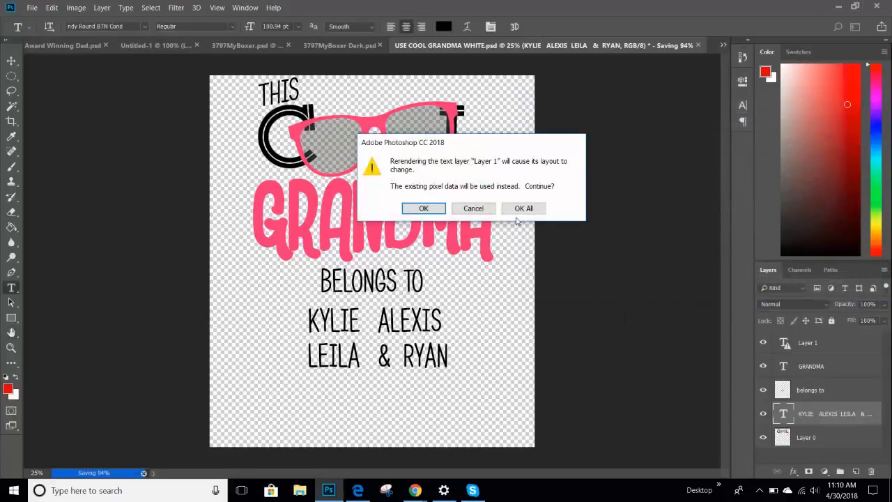
{"action": "left_click", "coordinate": [520, 208]}
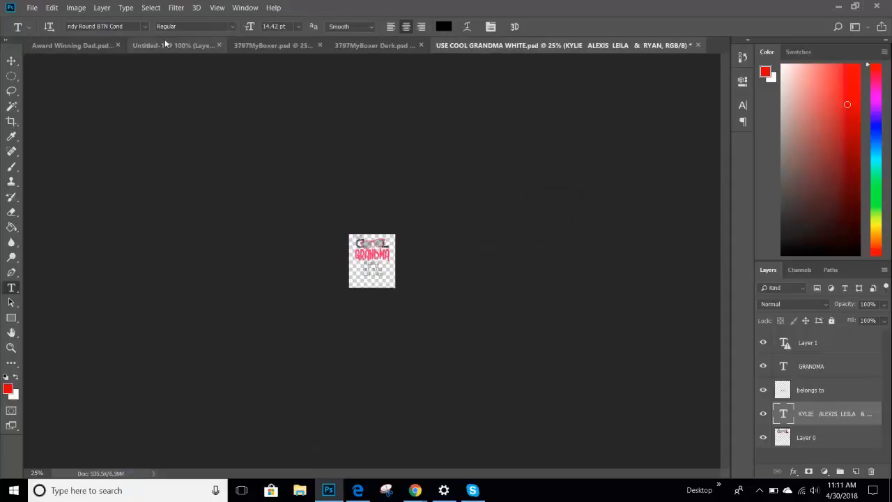
Save the resized design as USE COOL GRANDMA WHITE 400.png in TREX Self Hosting, then return to Create Product
{"action": "left_click", "coordinate": [32, 8]}
{"action": "left_click", "coordinate": [46, 132]}
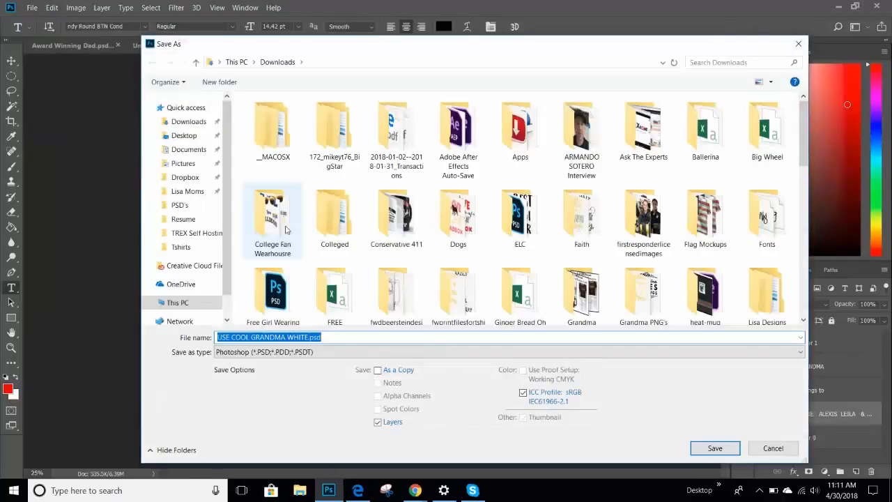
{"action": "left_click", "coordinate": [171, 232]}
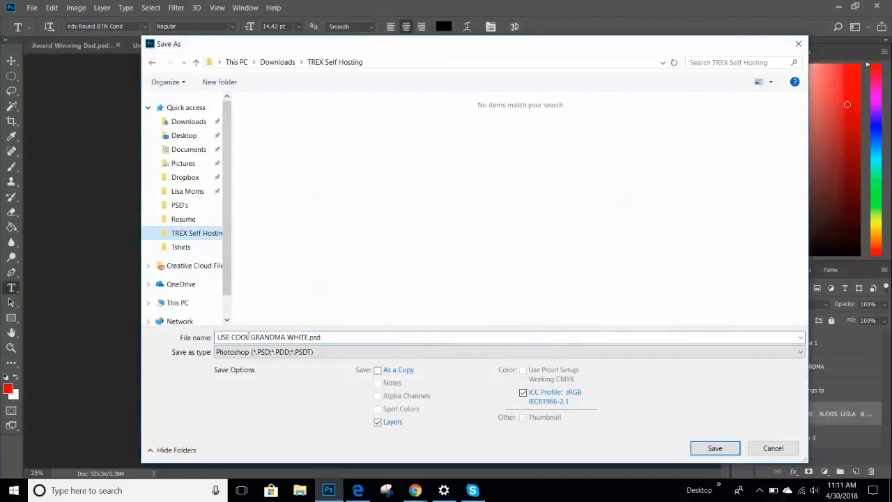
{"action": "left_click", "coordinate": [308, 337]}
{"action": "double_click", "coordinate": [308, 337]}
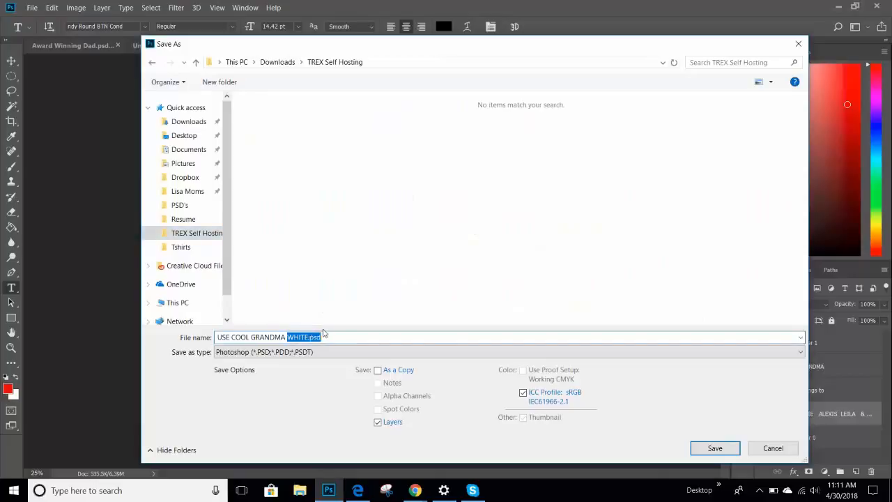
{"action": "left_click", "coordinate": [309, 337]}
{"action": "type", "text": "400"}
{"action": "left_click", "coordinate": [311, 351]}
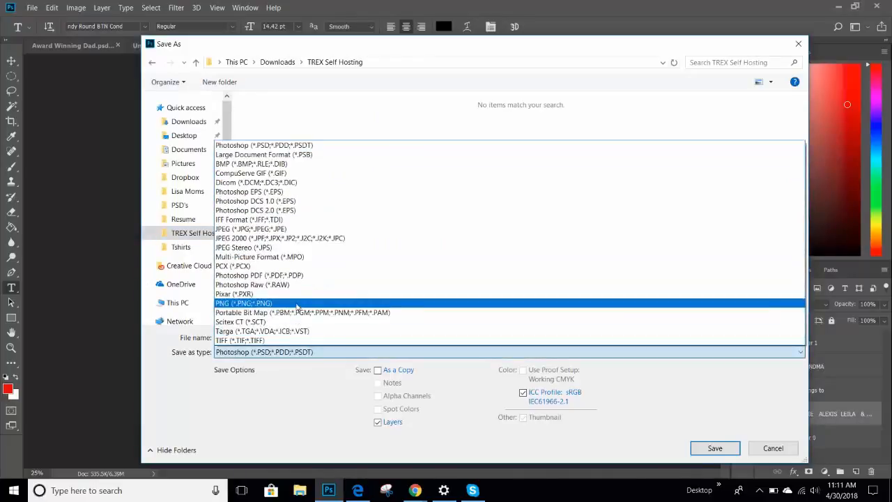
{"action": "left_click", "coordinate": [297, 305]}
{"action": "left_click", "coordinate": [717, 449]}
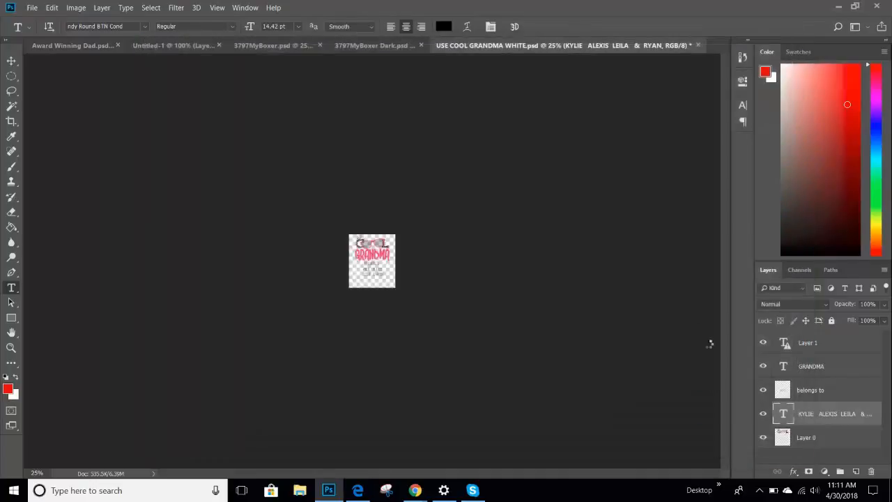
{"action": "left_click", "coordinate": [849, 149]}
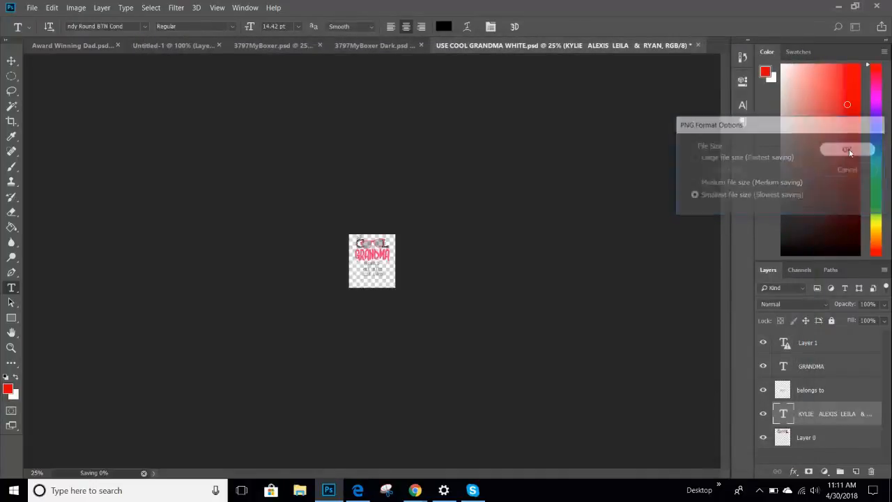
{"action": "mouse_move", "coordinate": [418, 492]}
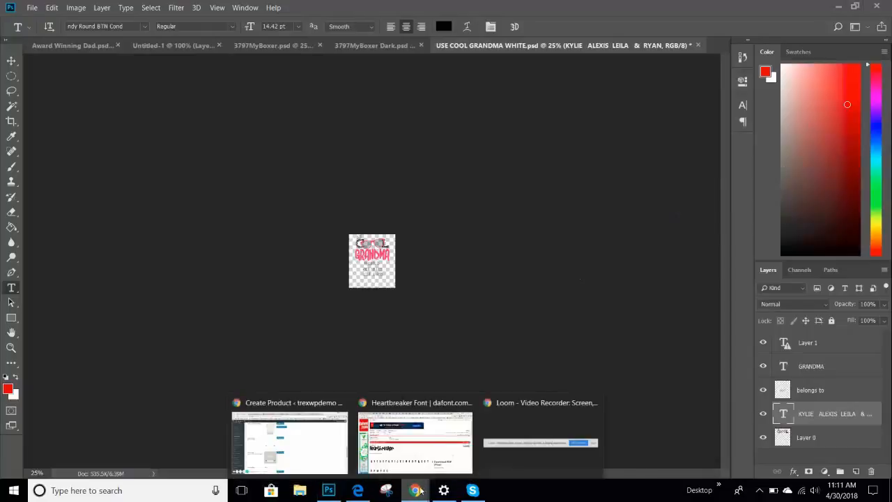
{"action": "left_click", "coordinate": [325, 450]}
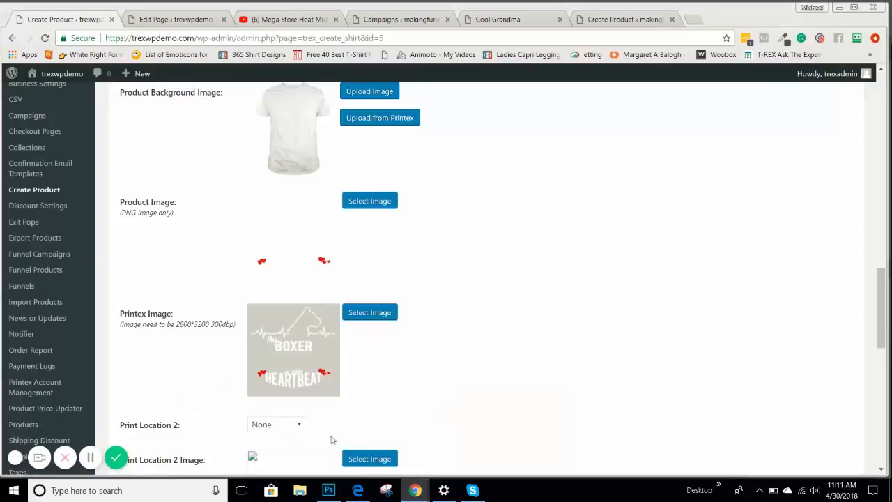
Upload both Cool Grandma PNGs and set the 400 px one as the Product Image
{"action": "left_click", "coordinate": [381, 200]}
{"action": "left_click", "coordinate": [42, 120]}
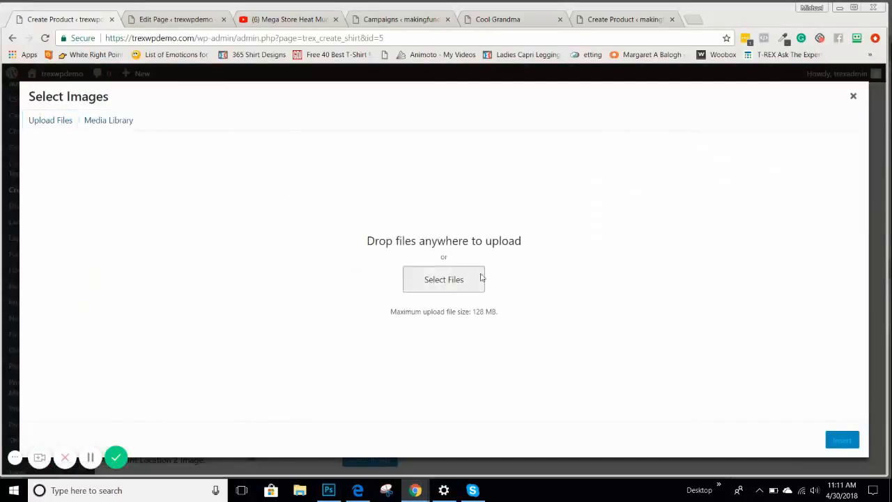
{"action": "left_click", "coordinate": [444, 279]}
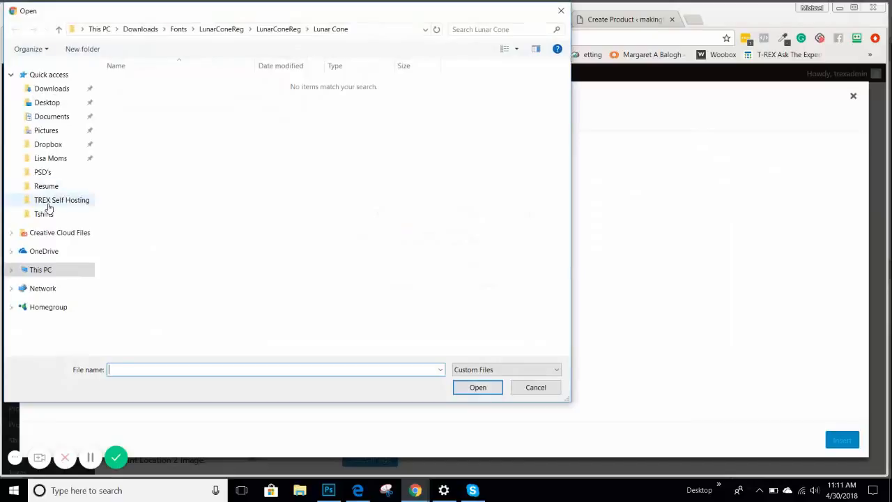
{"action": "left_click", "coordinate": [62, 200]}
{"action": "left_click", "coordinate": [269, 90]}
{"action": "left_click", "coordinate": [348, 96], "text": "ctrl"}
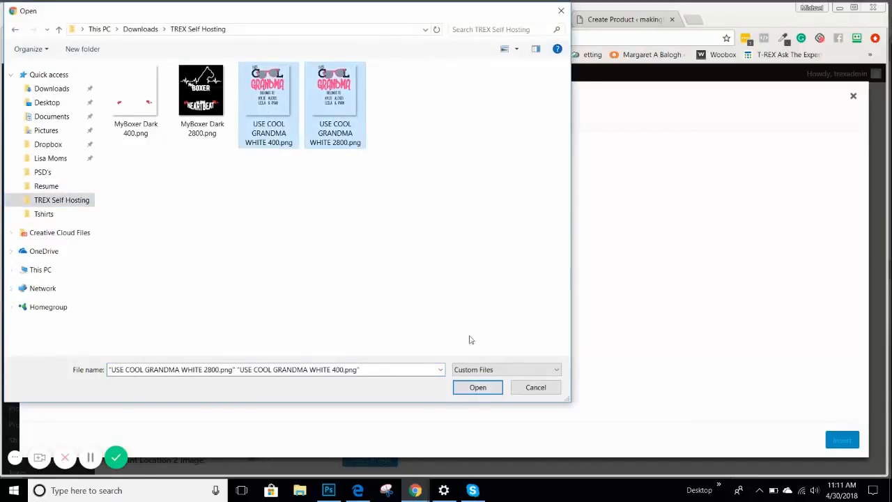
{"action": "left_click", "coordinate": [478, 388]}
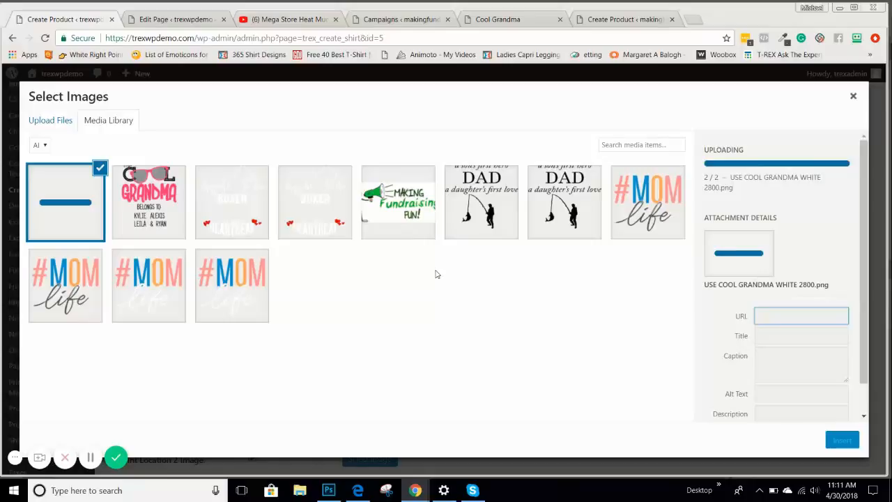
{"action": "left_click", "coordinate": [143, 199]}
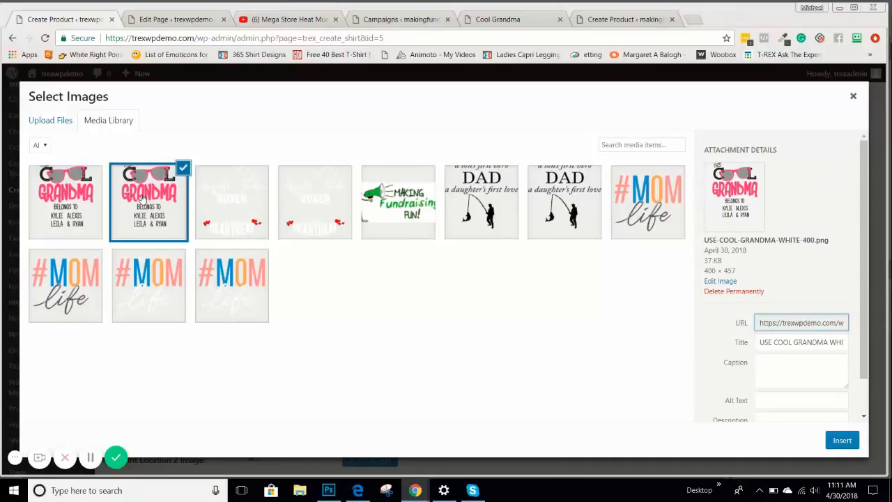
{"action": "left_click", "coordinate": [843, 439]}
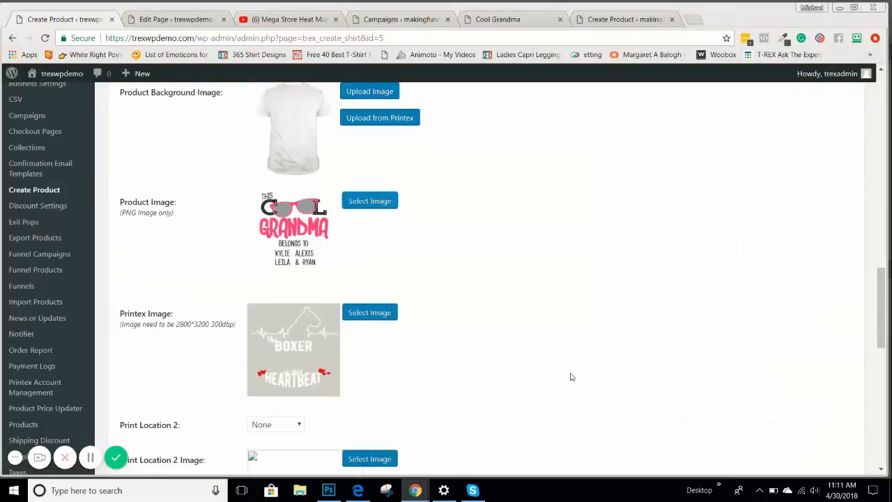
Set the 2800 px Cool Grandma design as the Printex Image
{"action": "left_click", "coordinate": [369, 313]}
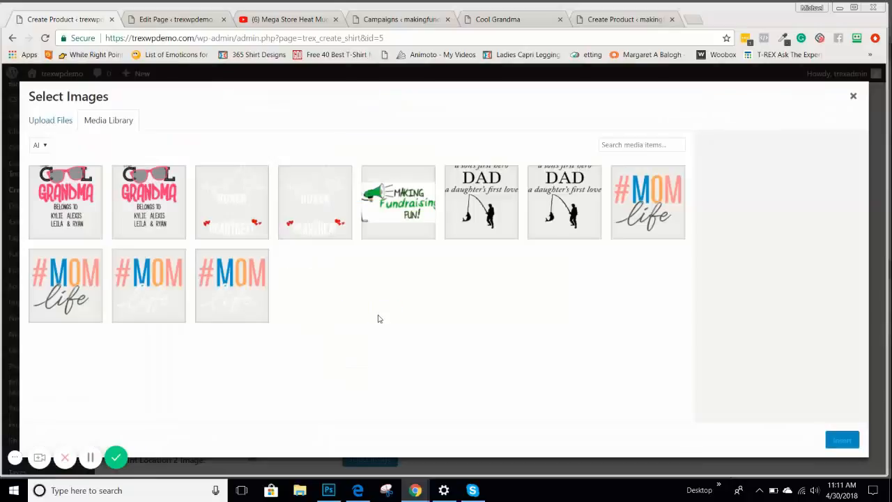
{"action": "left_click", "coordinate": [75, 225]}
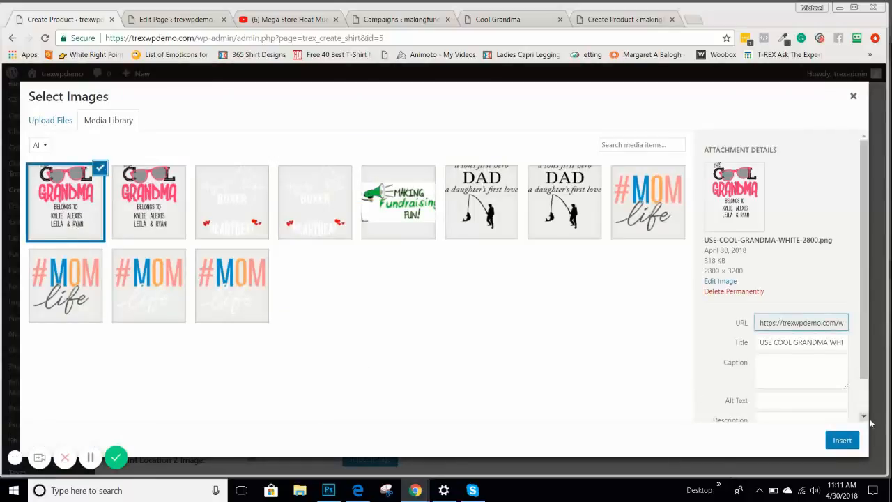
{"action": "left_click", "coordinate": [842, 440]}
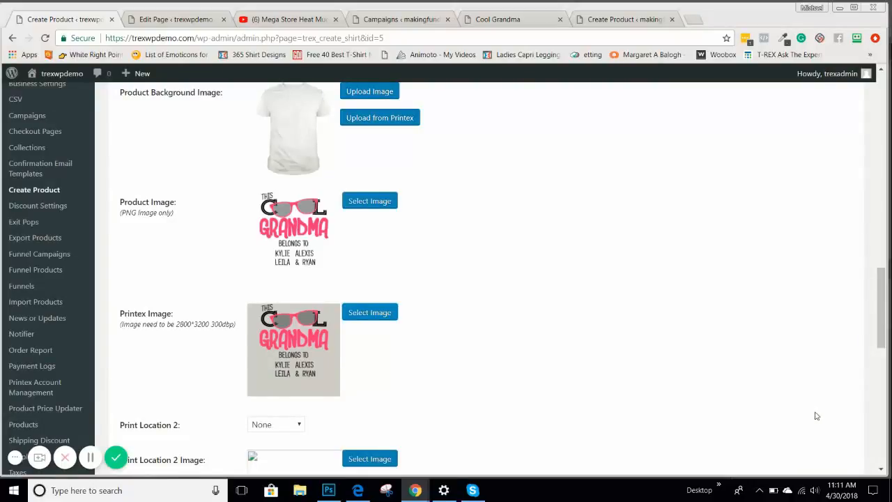
Refresh the shirt preview and delete the leftover Rocky text layer
{"action": "scroll", "coordinate": [700, 251], "scroll_direction": "down", "scroll_amount": 7}
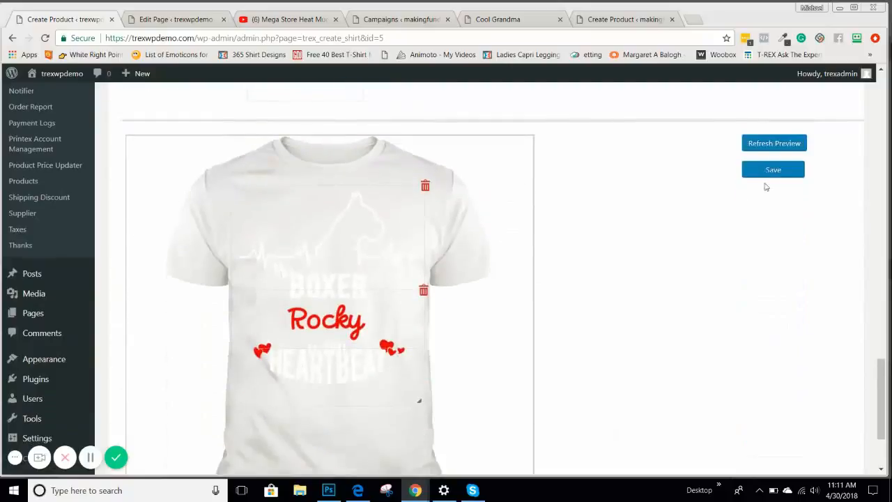
{"action": "left_click", "coordinate": [773, 144]}
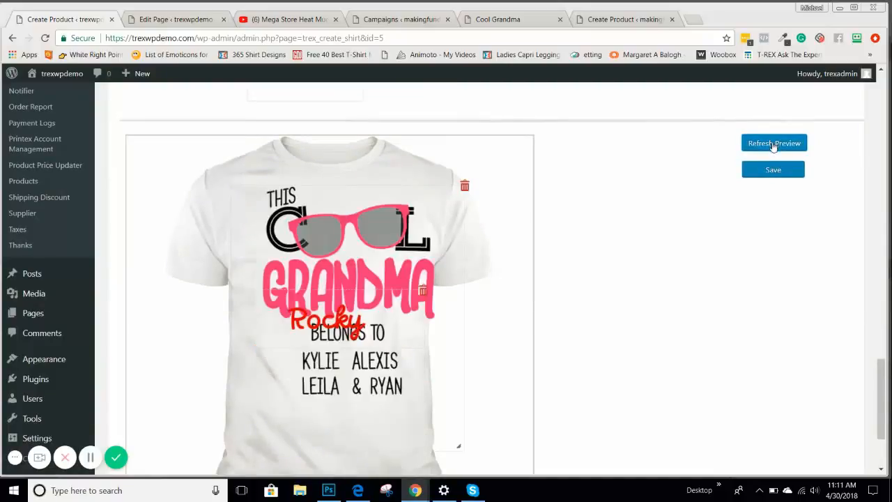
{"action": "left_click", "coordinate": [426, 294]}
{"action": "left_click", "coordinate": [486, 101]}
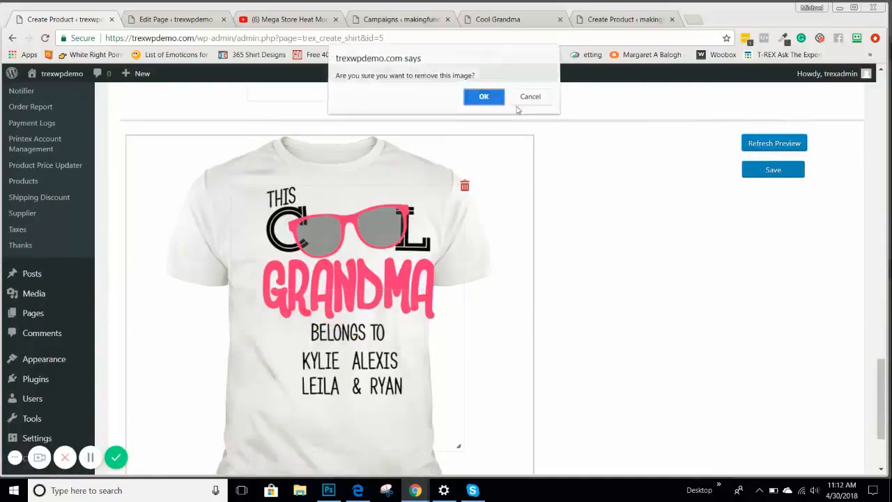
Nudge the Cool Grandma design slightly left on the shirt and save the product
{"action": "left_click_drag", "start_coordinate": [341, 316], "coordinate": [319, 318]}
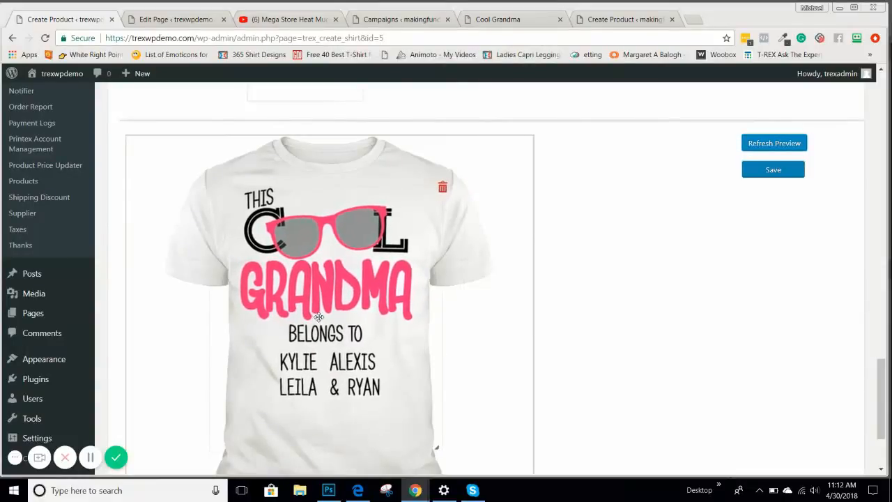
{"action": "scroll", "coordinate": [590, 277], "scroll_direction": "up", "scroll_amount": 1}
{"action": "scroll", "coordinate": [590, 277], "scroll_direction": "down", "scroll_amount": 2}
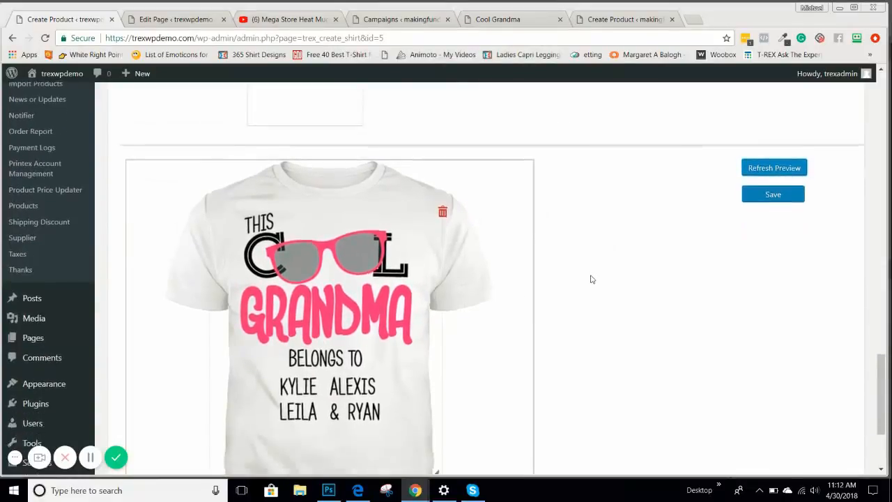
{"action": "scroll", "coordinate": [591, 279], "scroll_direction": "up", "scroll_amount": 2}
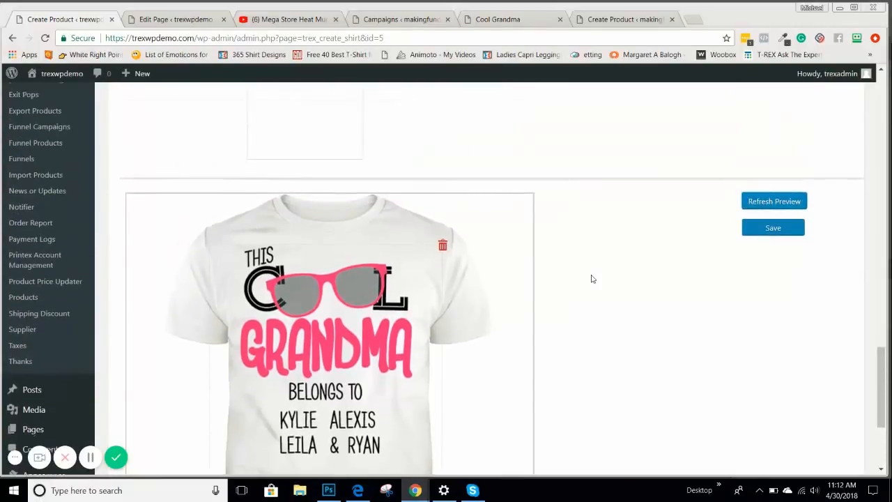
{"action": "scroll", "coordinate": [591, 277], "scroll_direction": "up", "scroll_amount": 3}
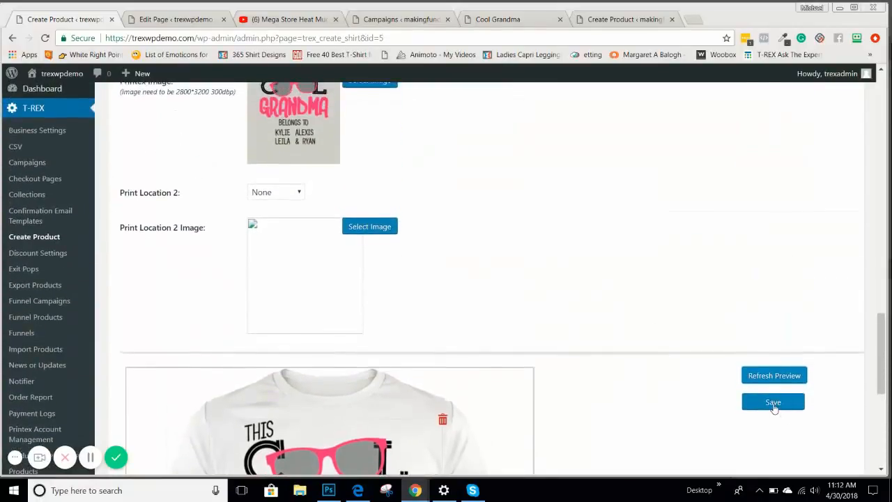
{"action": "left_click", "coordinate": [773, 402]}
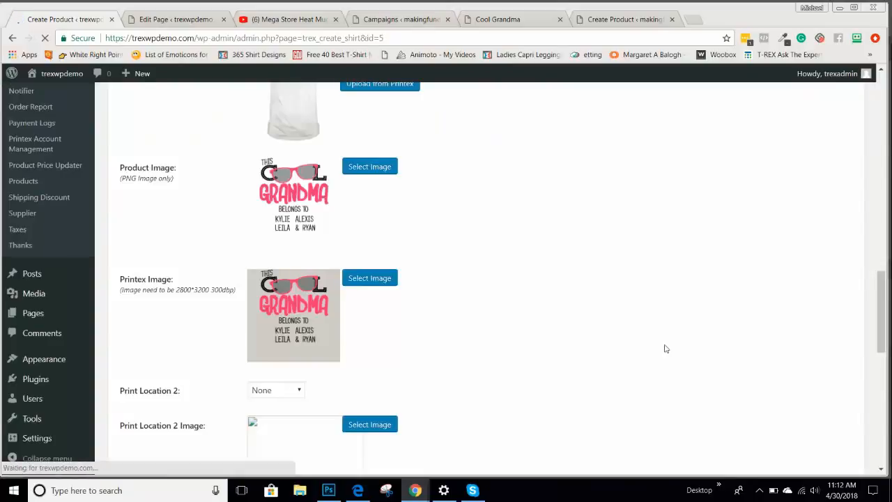
Review the saved form, check Cool Grandma Black Tee in Products, then switch to the storefront tab
{"action": "scroll", "coordinate": [674, 355], "scroll_direction": "up", "scroll_amount": 7}
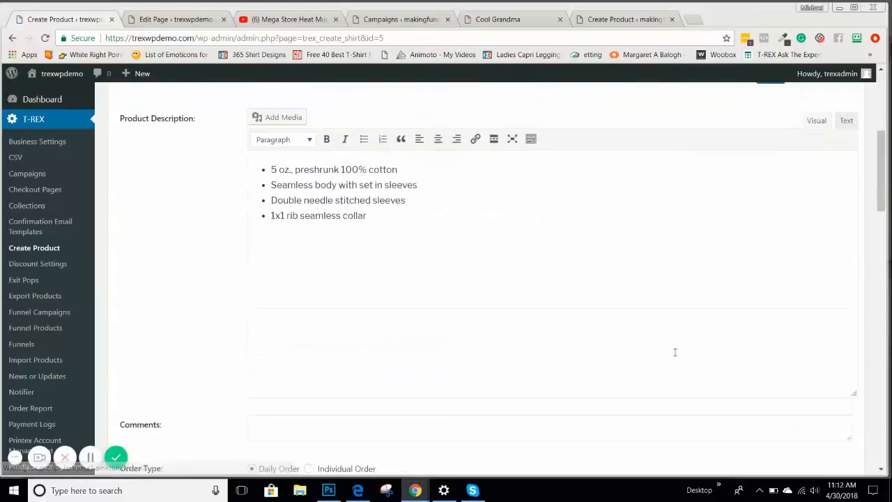
{"action": "scroll", "coordinate": [675, 351], "scroll_direction": "up", "scroll_amount": 3}
{"action": "scroll", "coordinate": [676, 351], "scroll_direction": "up", "scroll_amount": 1}
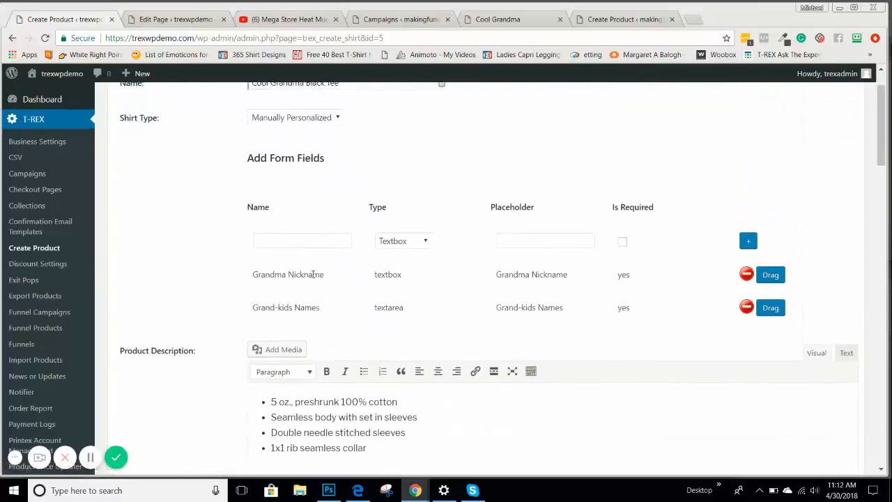
{"action": "scroll", "coordinate": [394, 293], "scroll_direction": "down", "scroll_amount": 3}
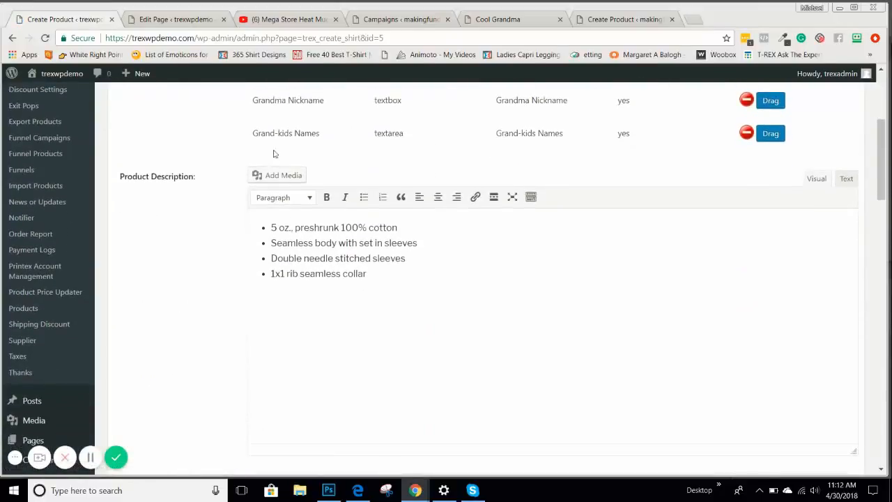
{"action": "scroll", "coordinate": [453, 171], "scroll_direction": "up", "scroll_amount": 1}
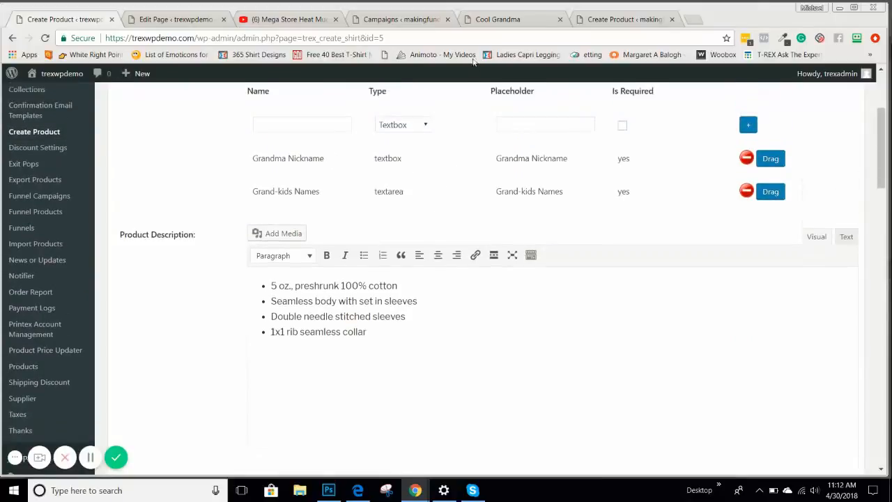
{"action": "scroll", "coordinate": [413, 287], "scroll_direction": "down", "scroll_amount": 3}
{"action": "scroll", "coordinate": [413, 287], "scroll_direction": "down", "scroll_amount": 6}
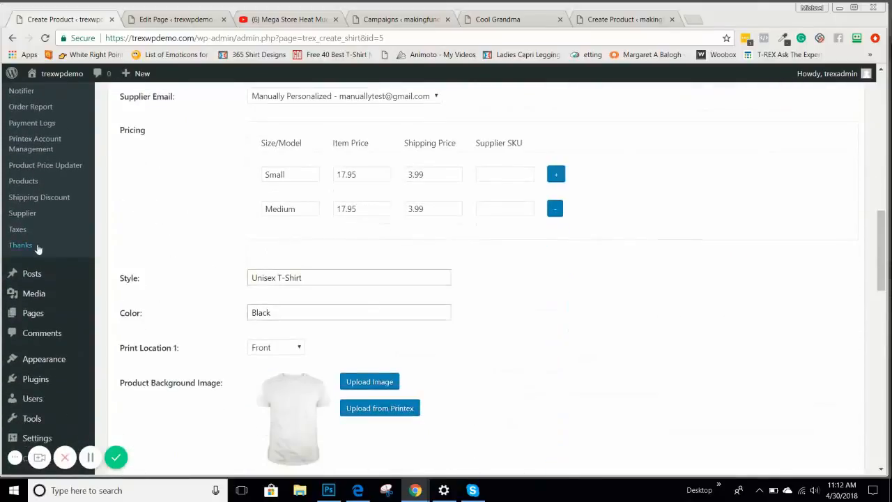
{"action": "left_click", "coordinate": [23, 180]}
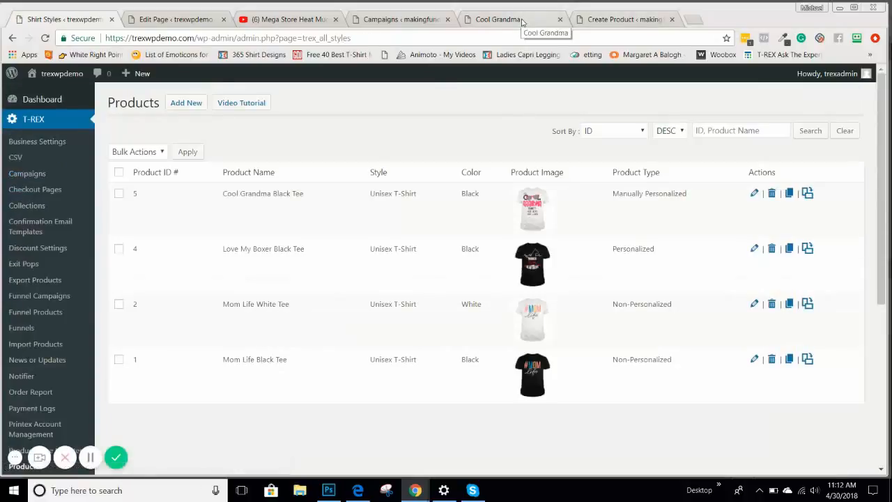
{"action": "left_click", "coordinate": [524, 21]}
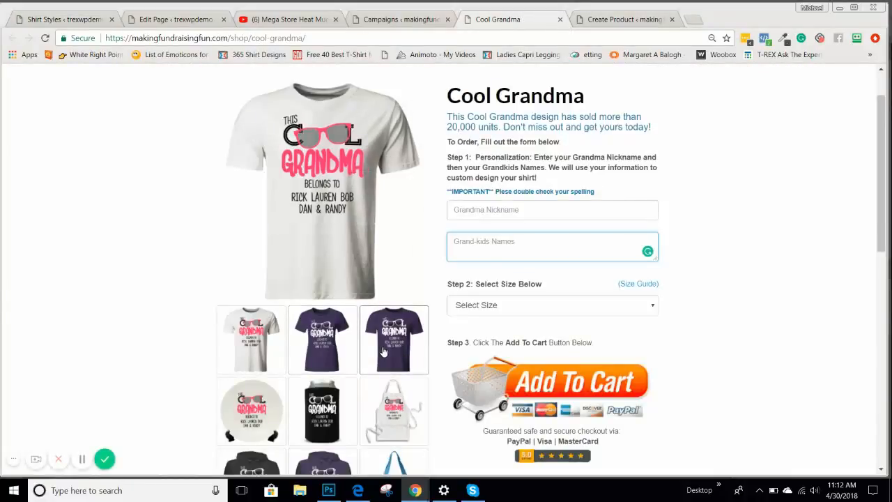
{"action": "scroll", "coordinate": [383, 353], "scroll_direction": "down", "scroll_amount": 2}
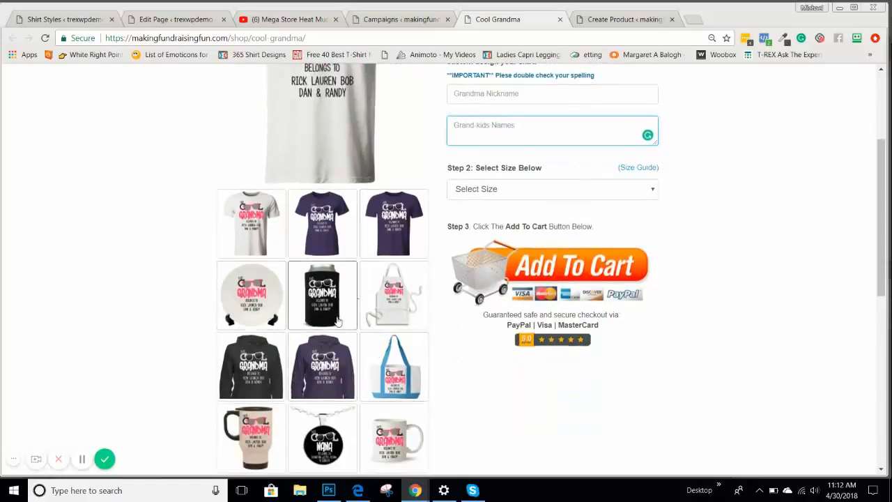
{"action": "scroll", "coordinate": [403, 324], "scroll_direction": "down", "scroll_amount": 2}
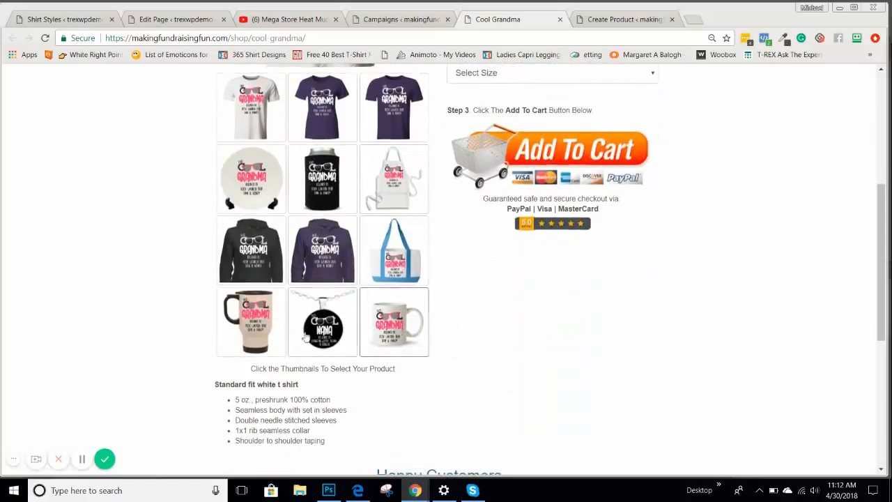
{"action": "scroll", "coordinate": [325, 335], "scroll_direction": "up", "scroll_amount": 2}
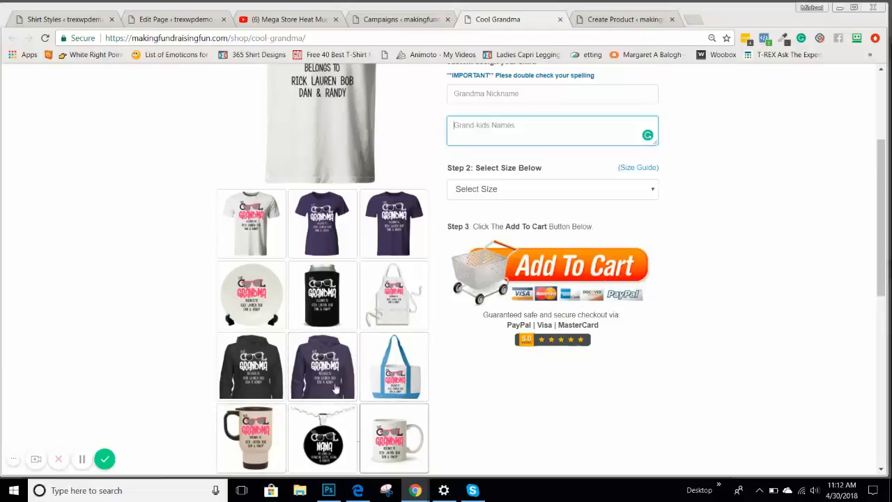
{"action": "scroll", "coordinate": [340, 368], "scroll_direction": "up", "scroll_amount": 2}
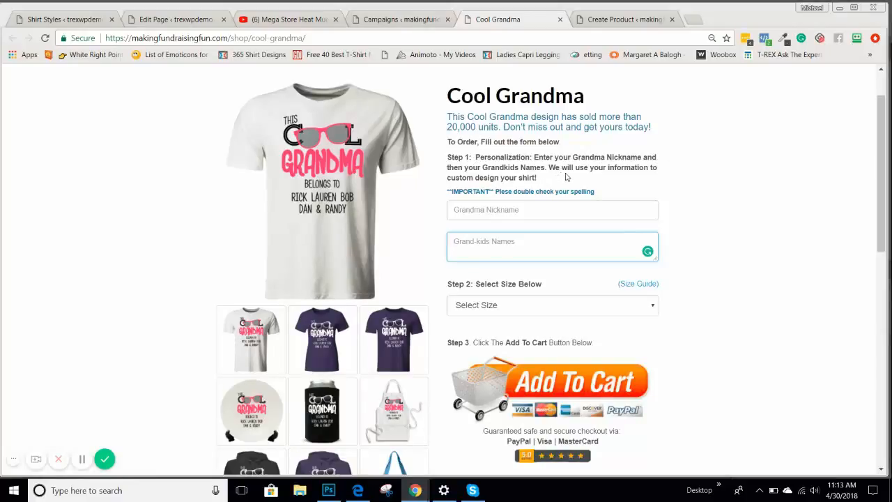
Review the Grandma Nickname, Grand-kids Names fields and spelling reminder, then go back to Products
{"action": "left_click", "coordinate": [488, 209]}
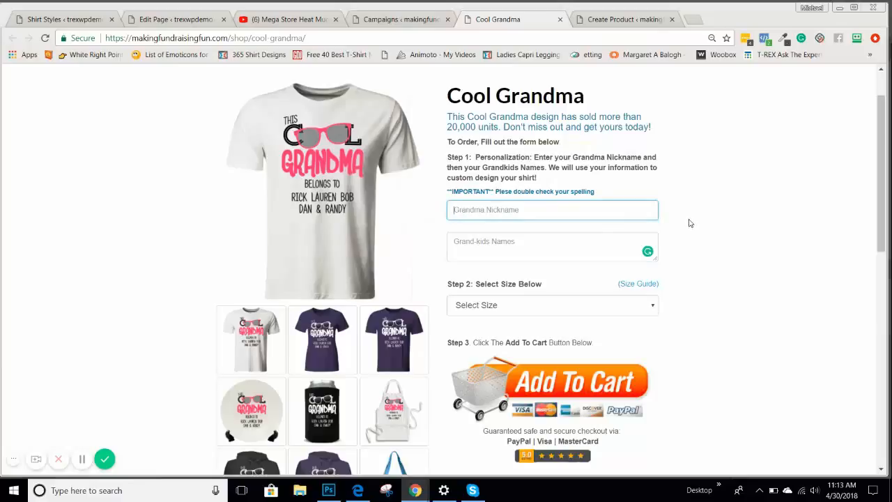
{"action": "left_click", "coordinate": [477, 249]}
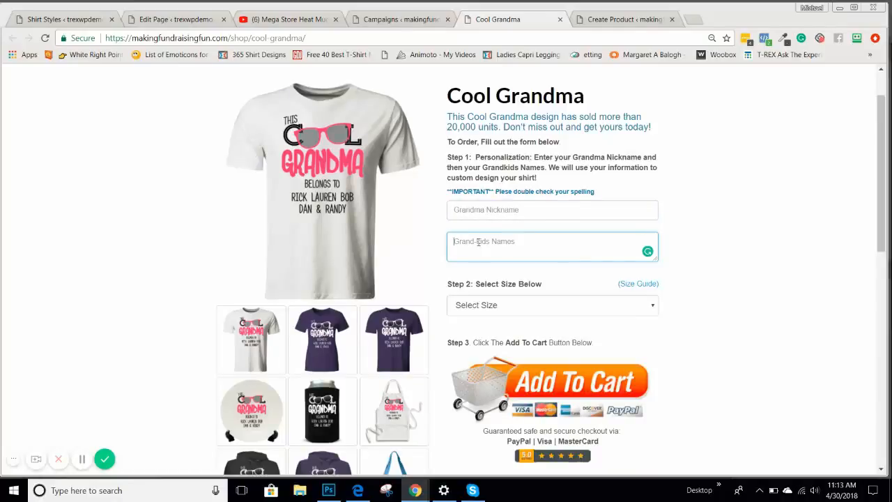
{"action": "left_click_drag", "start_coordinate": [447, 187], "coordinate": [609, 193]}
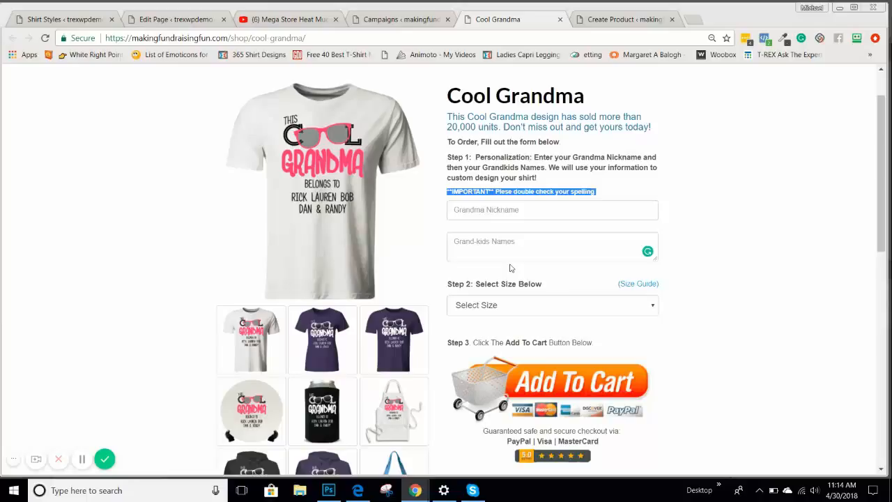
{"action": "left_click", "coordinate": [85, 21]}
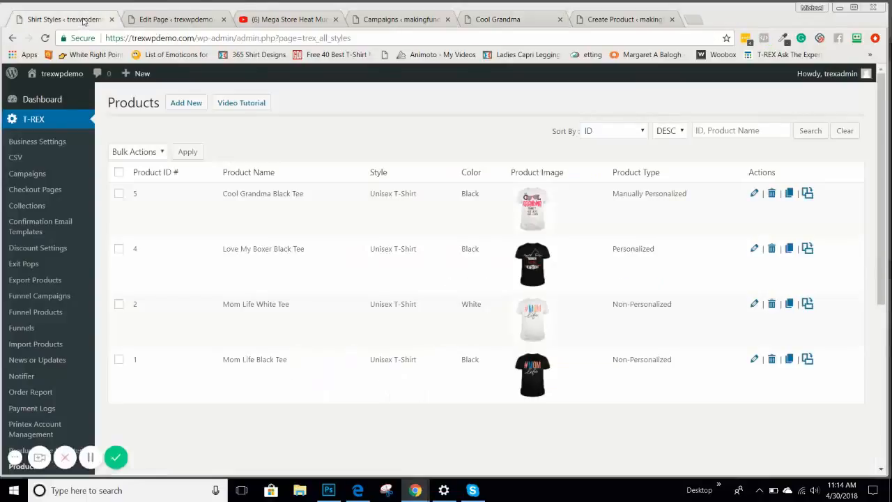